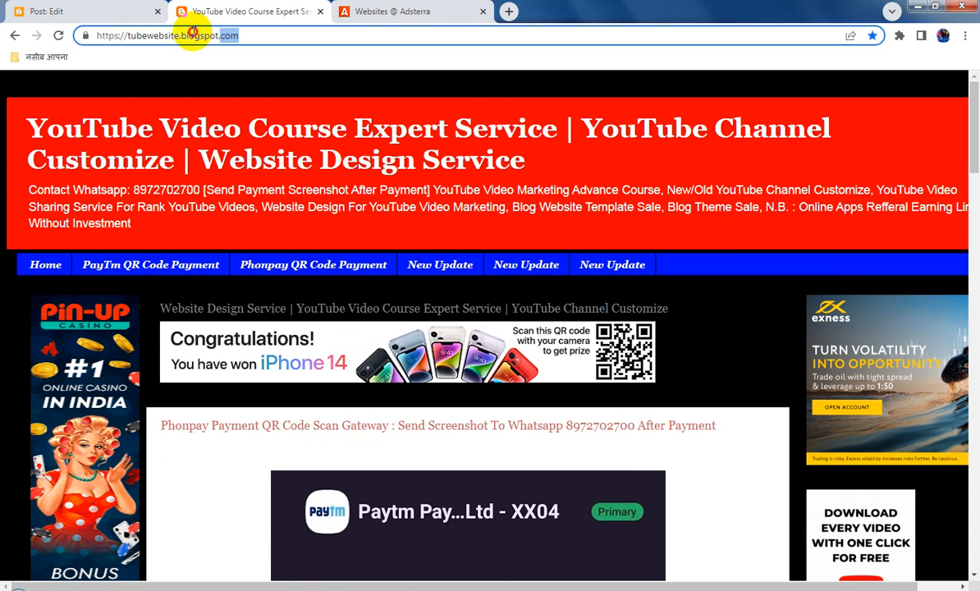
right_click(193, 34)
click(236, 85)
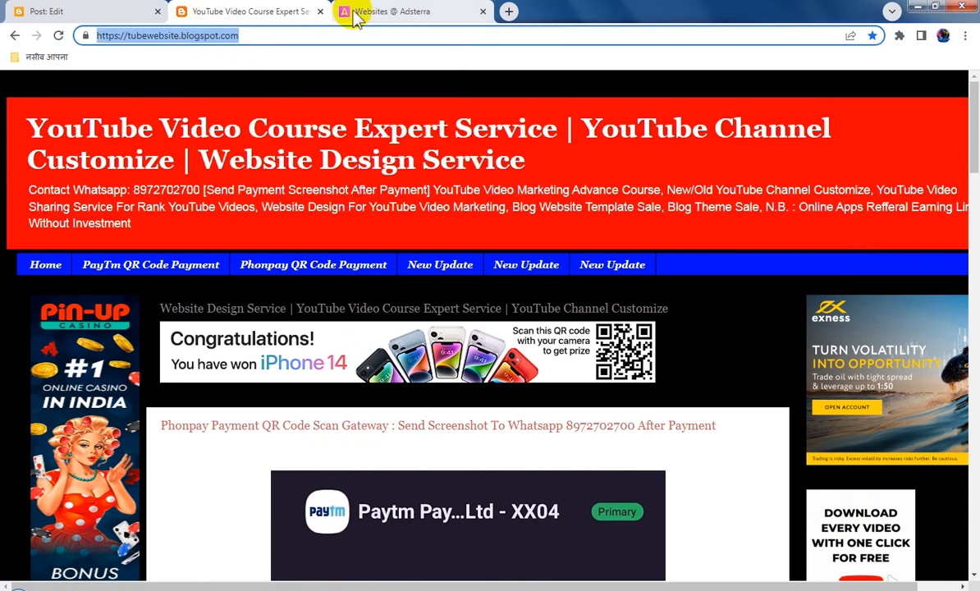
click(348, 12)
click(636, 96)
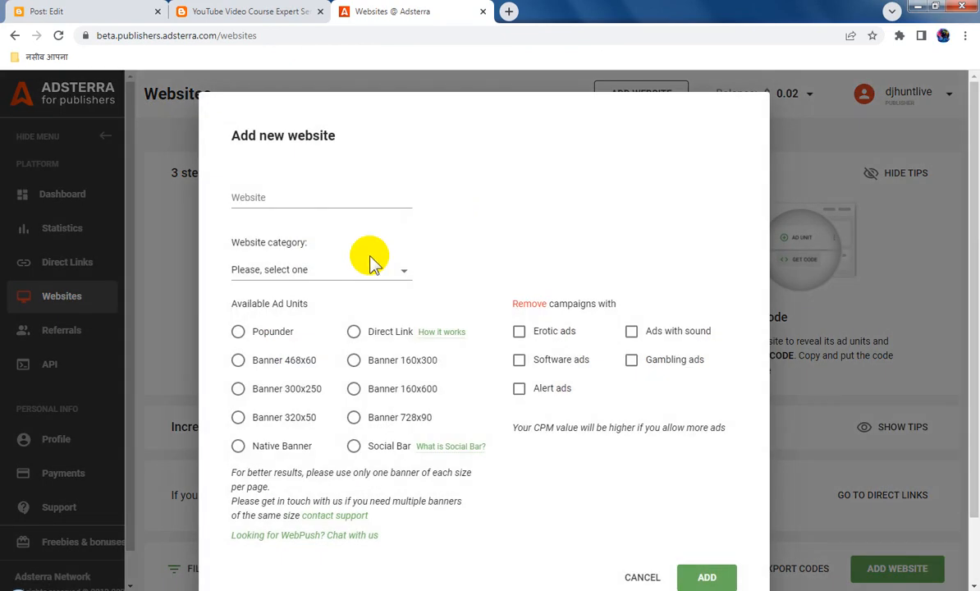
click(318, 195)
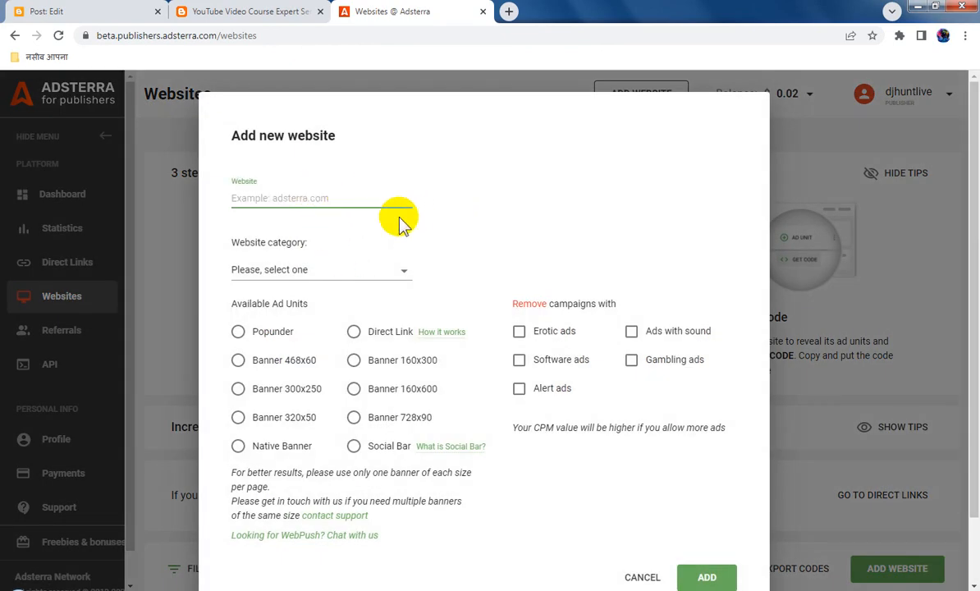
key(ctrl+v)
Submit the new website with category Social, the Native Banner ad unit and the erotic ads exclusion turned off
click(359, 273)
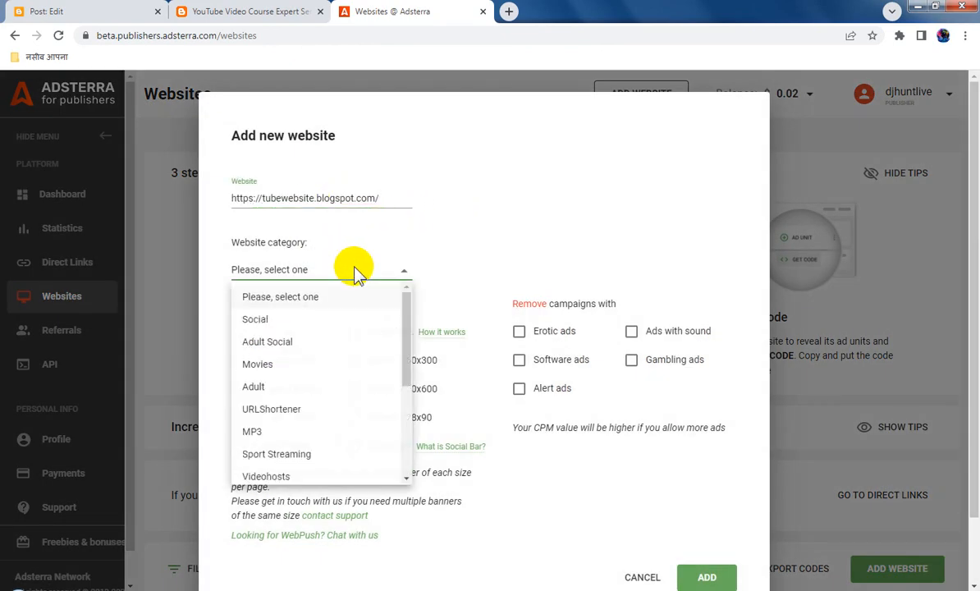
click(259, 320)
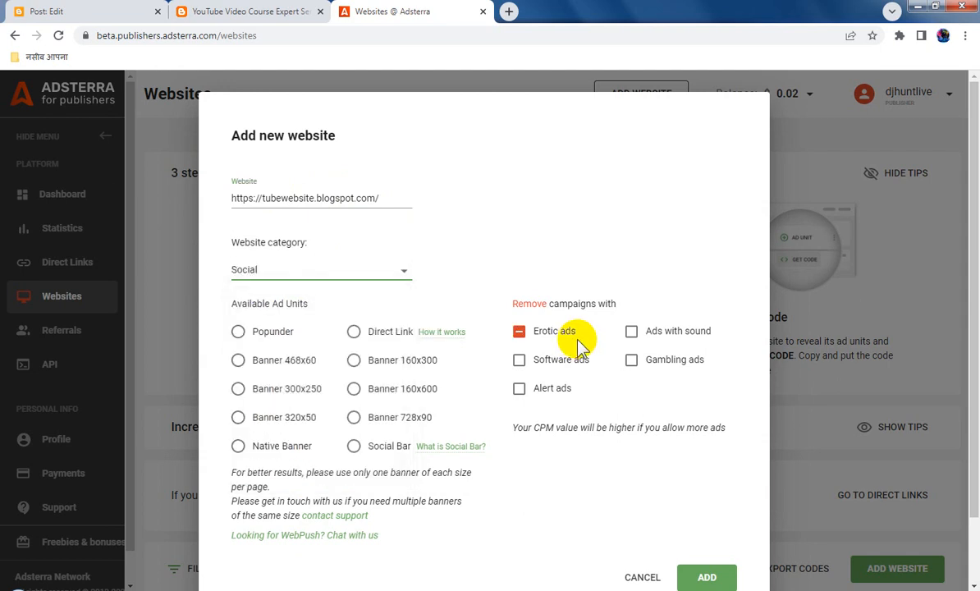
click(520, 331)
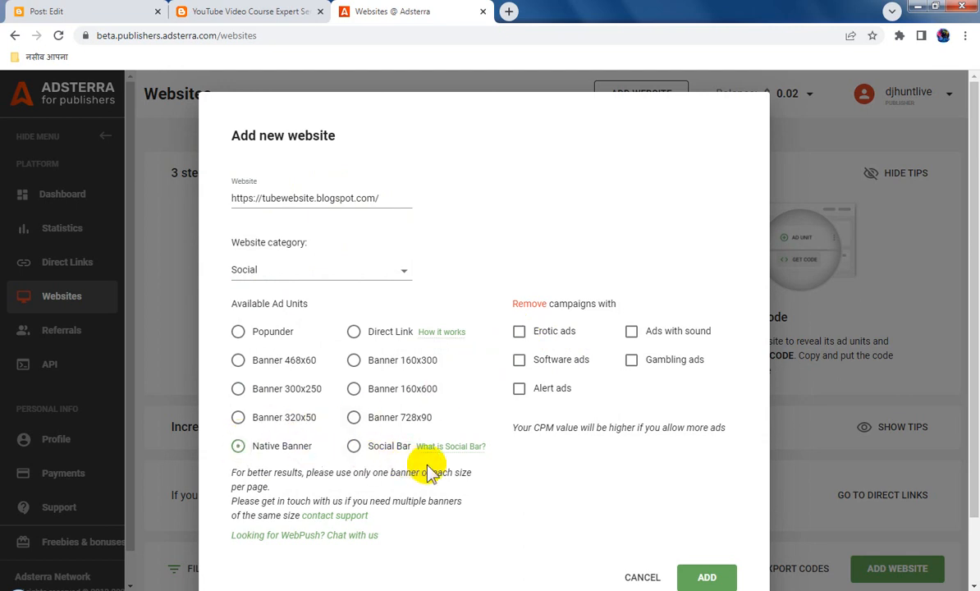
click(707, 574)
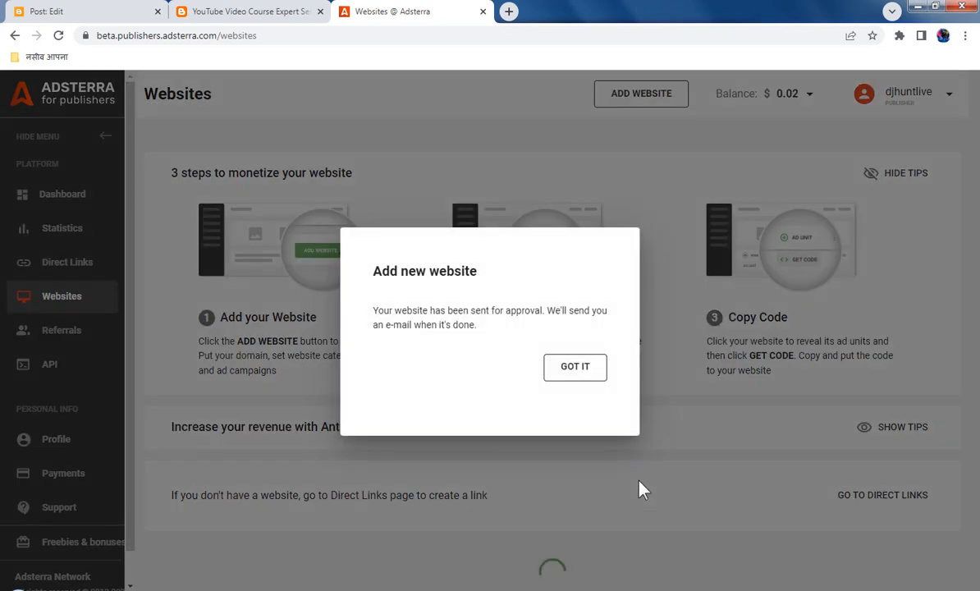
click(575, 367)
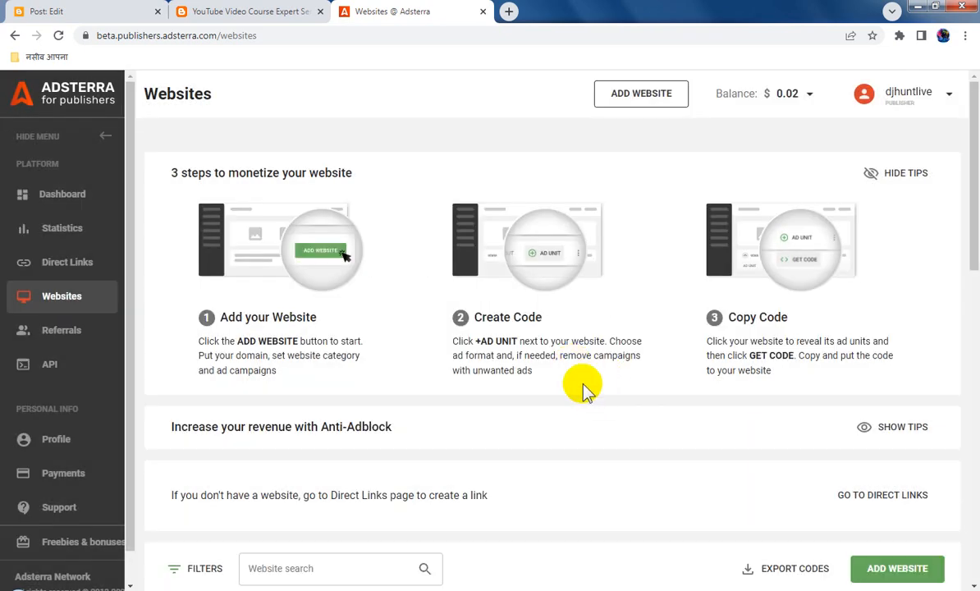
Switch to Blogger, leave the post being edited and open the blog's layout
click(258, 12)
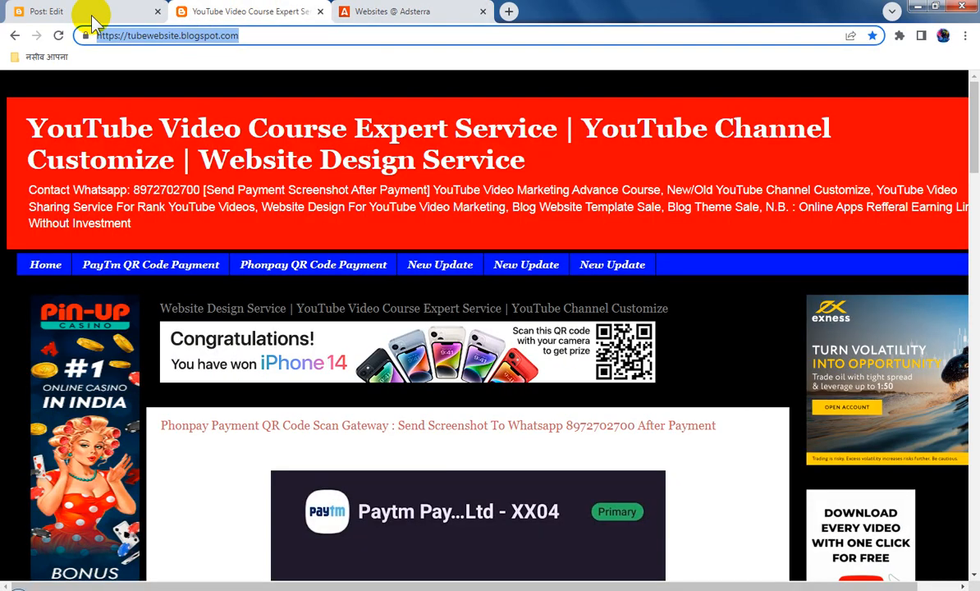
click(61, 10)
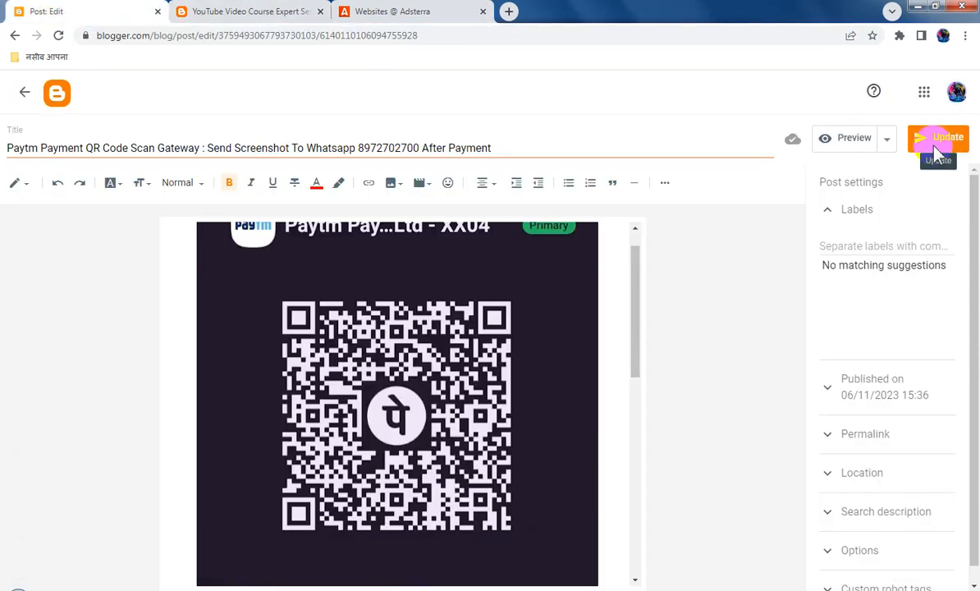
click(25, 92)
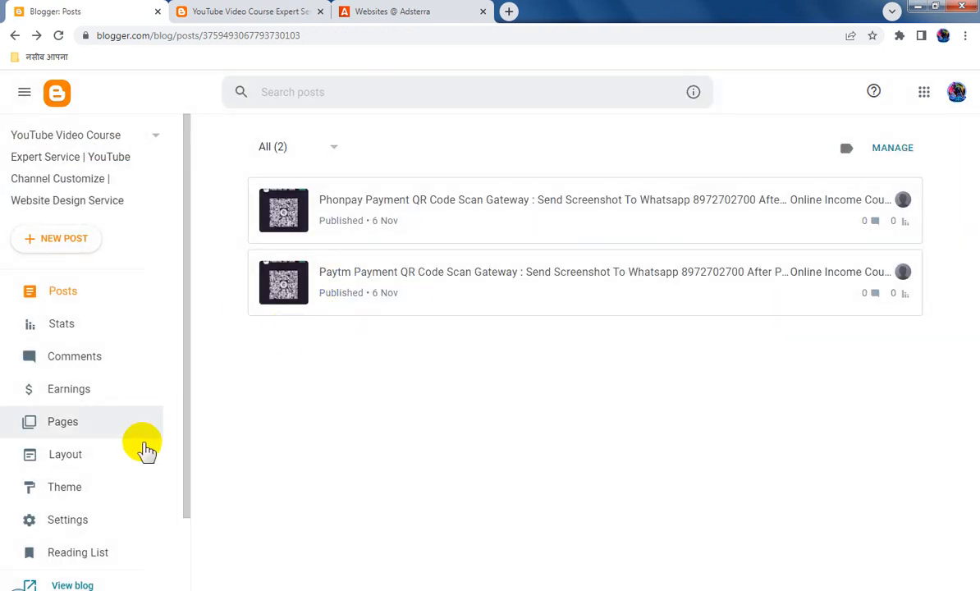
click(162, 454)
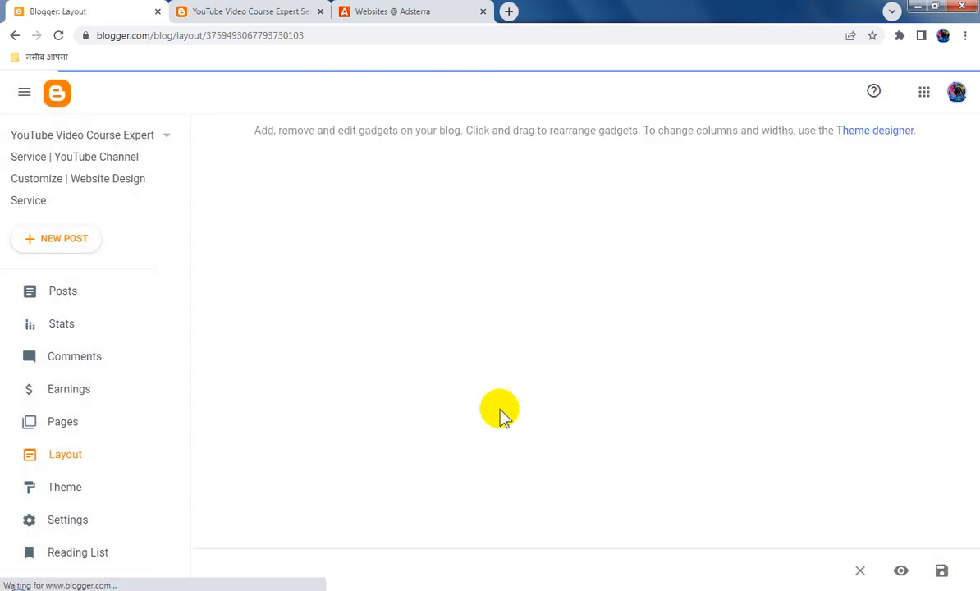
Set the Blog Posts gadget to show 3 posts on the main page, then save the gadget and the layout
scroll(586, 480, down, 6)
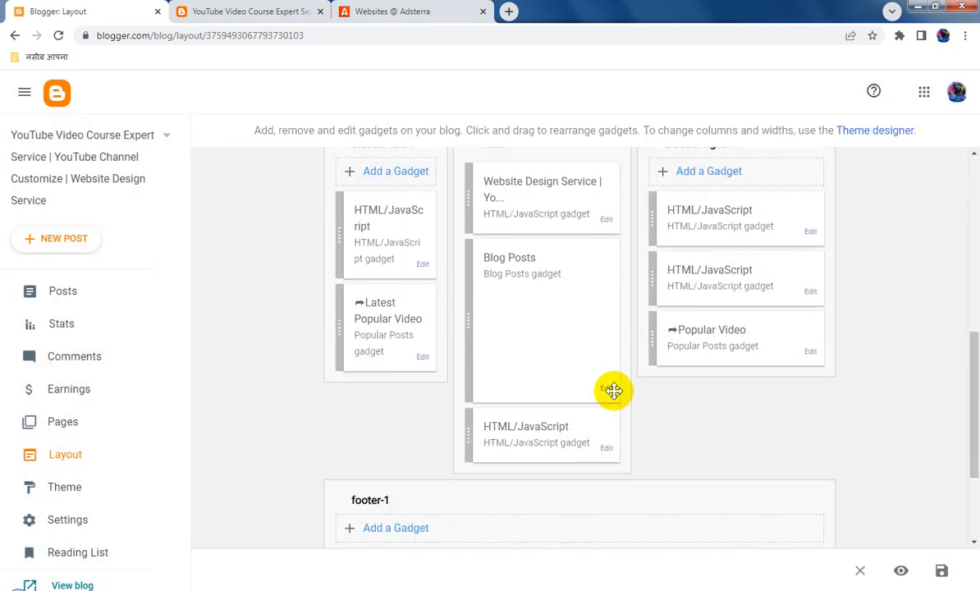
click(608, 390)
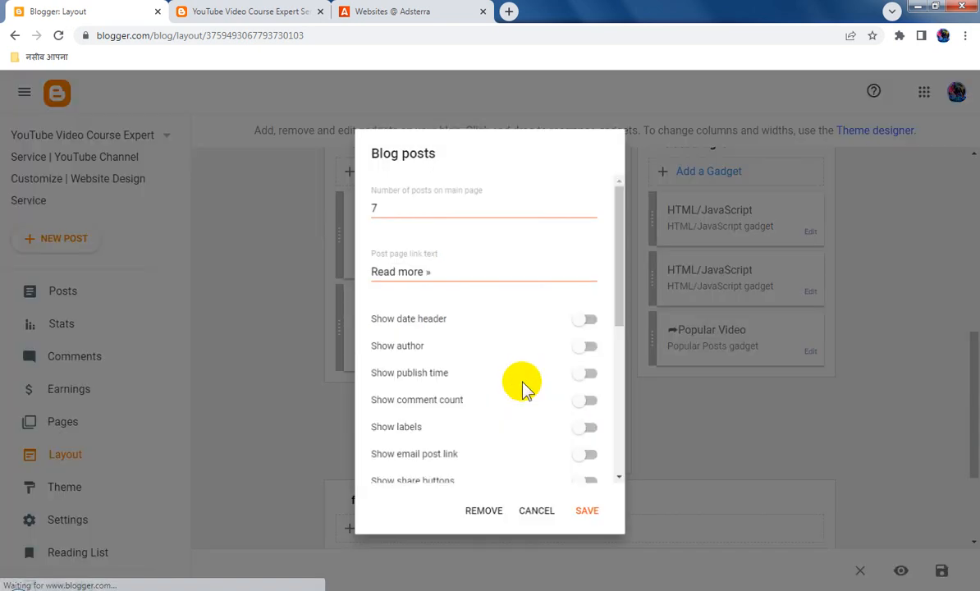
scroll(540, 398, down, 5)
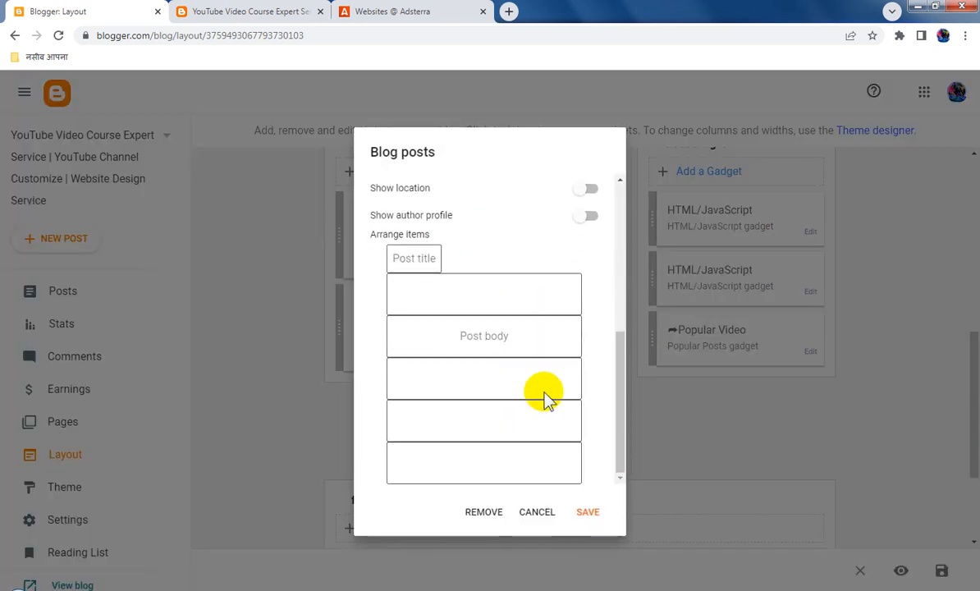
click(588, 515)
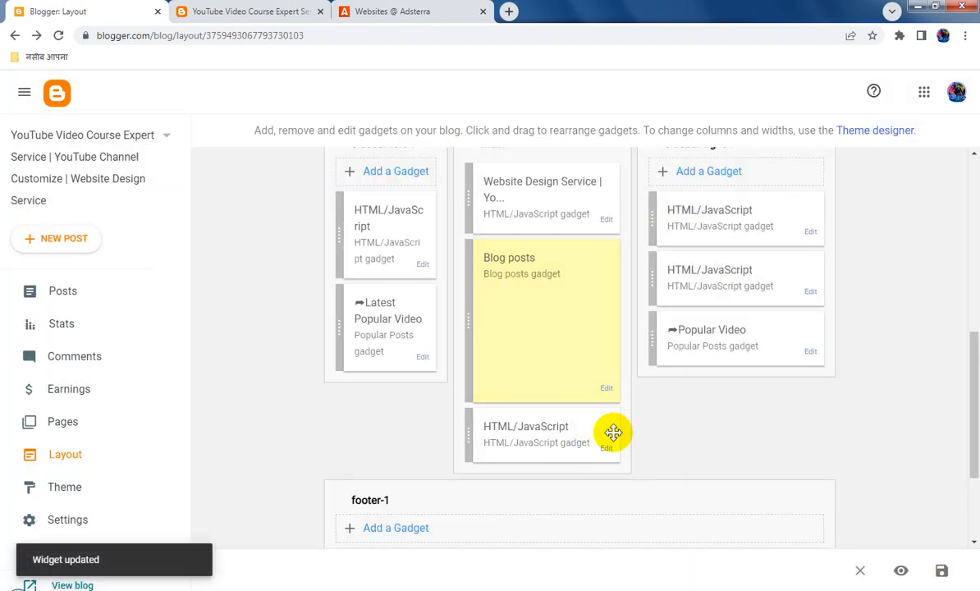
click(605, 390)
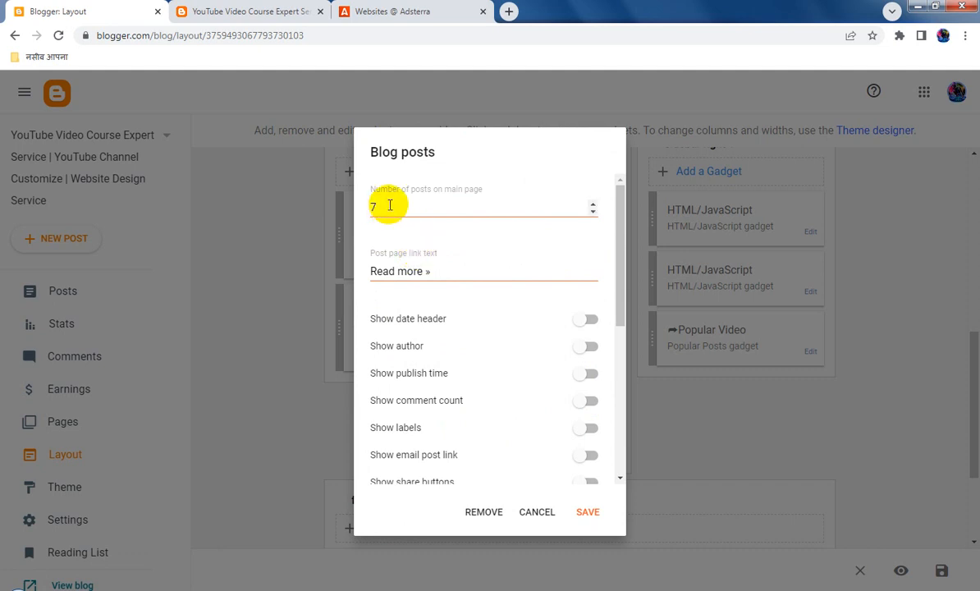
click(392, 206)
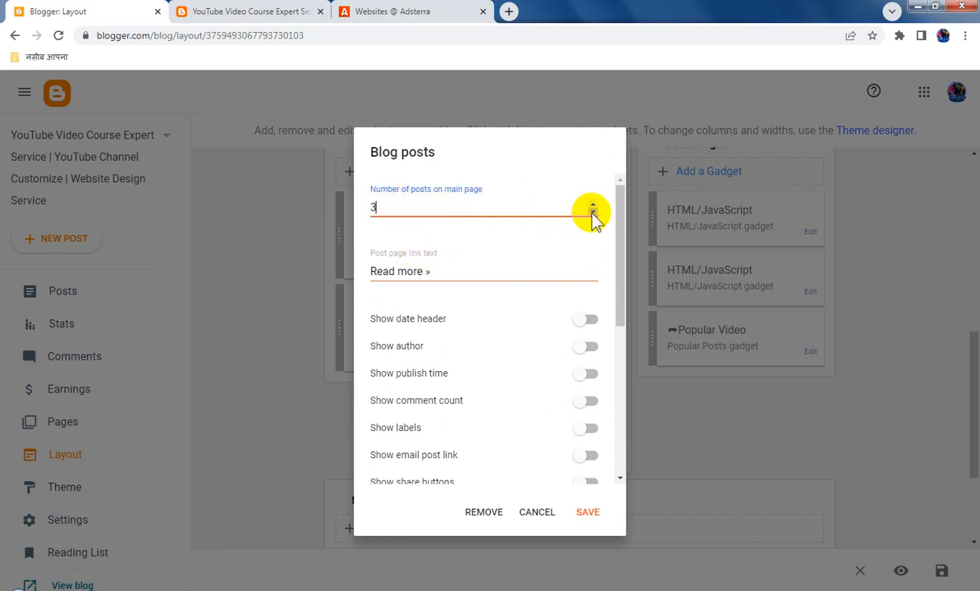
click(600, 501)
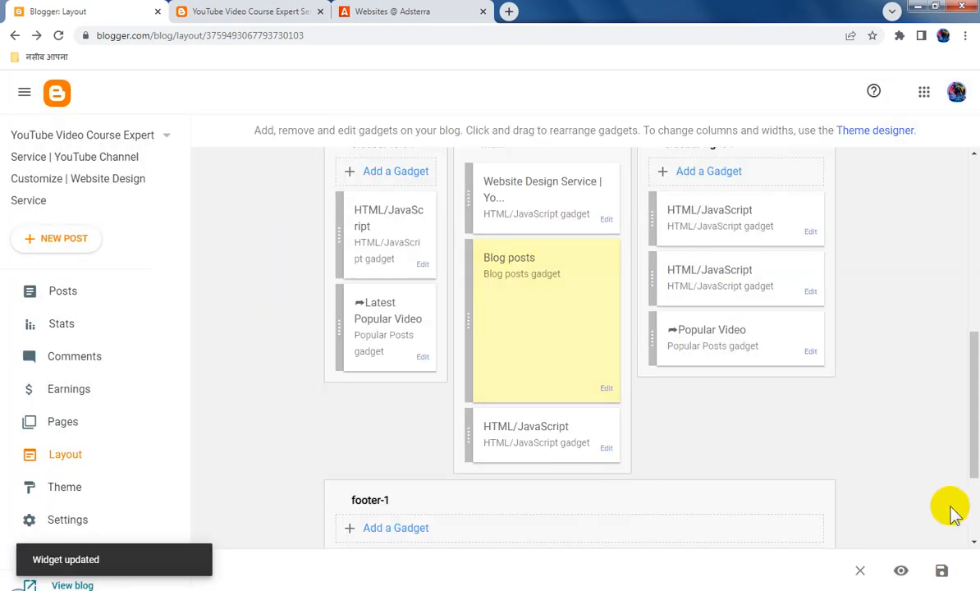
click(941, 573)
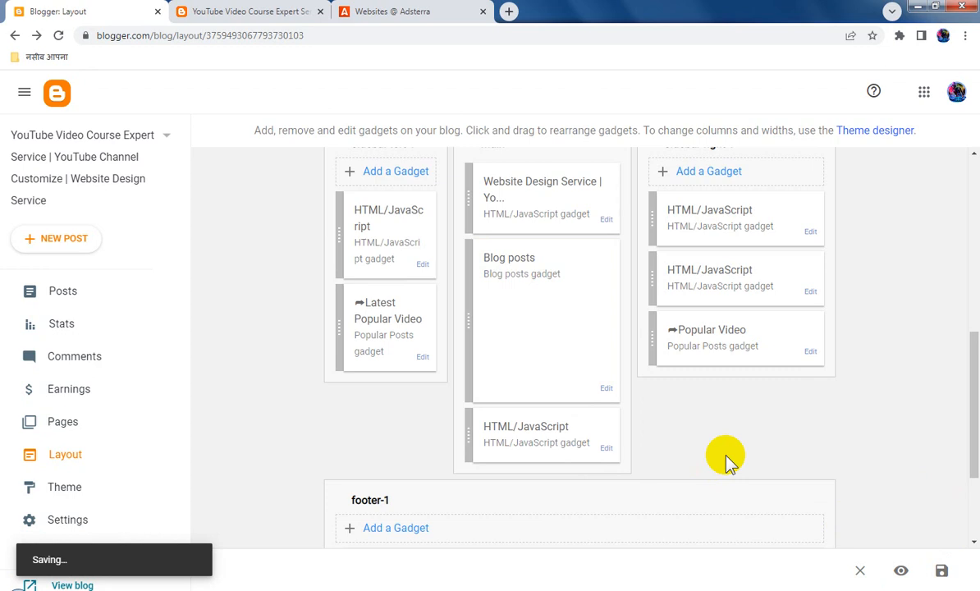
Switch to Adsterra, reload the websites and request a Banner 728x90 ad unit for tubewebsite.blogspot.com
click(390, 14)
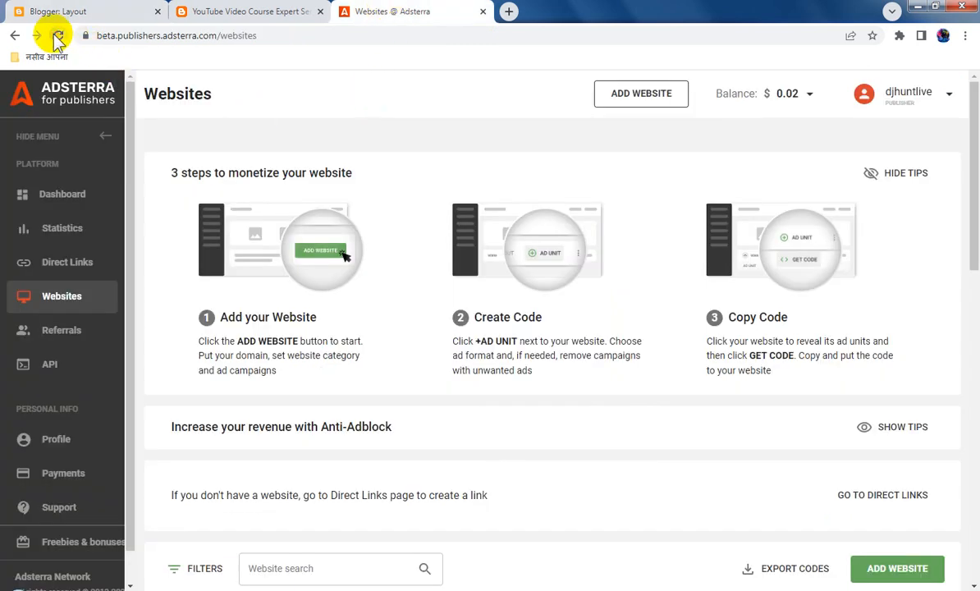
click(57, 36)
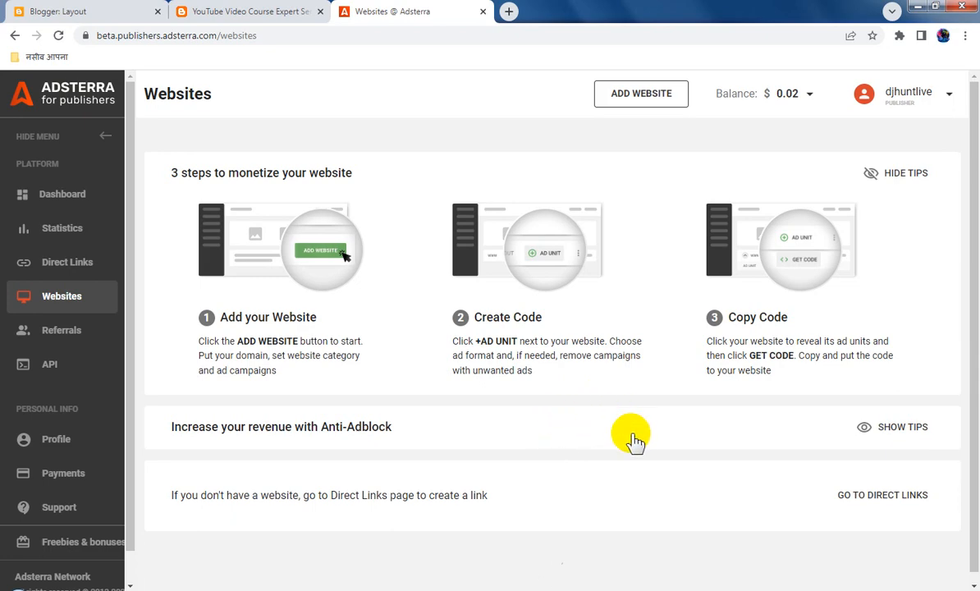
scroll(518, 385, down, 4)
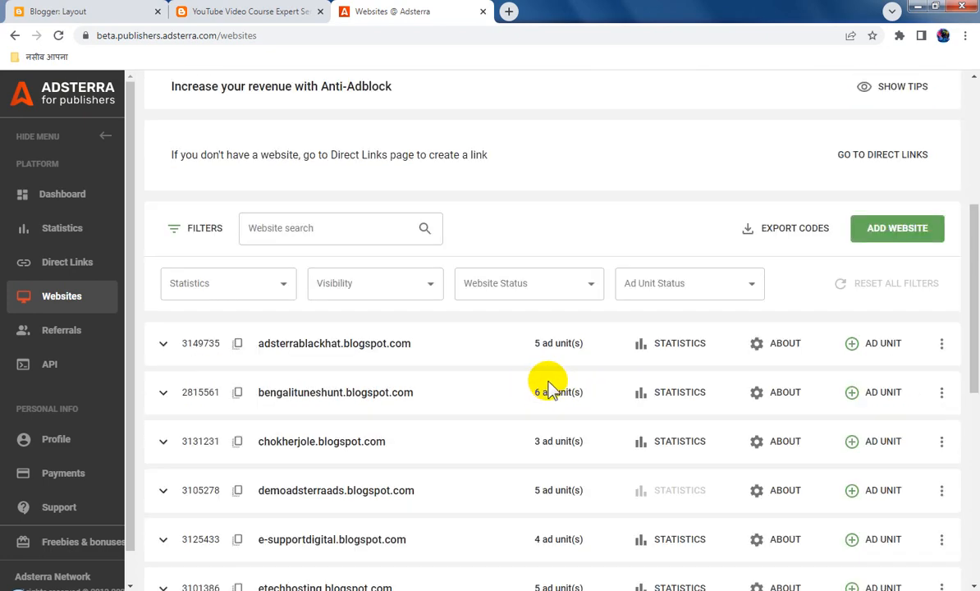
scroll(548, 386, down, 6)
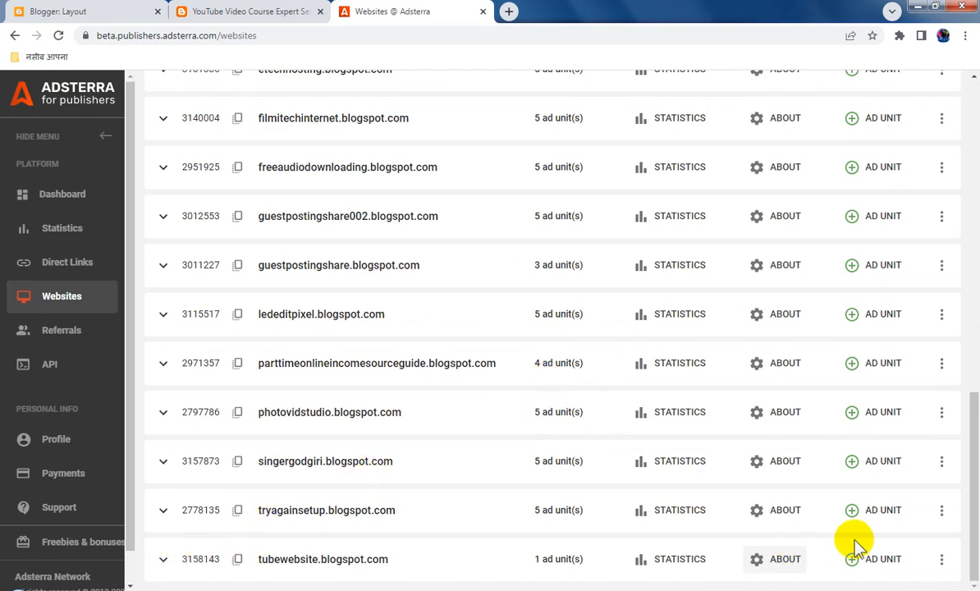
click(868, 563)
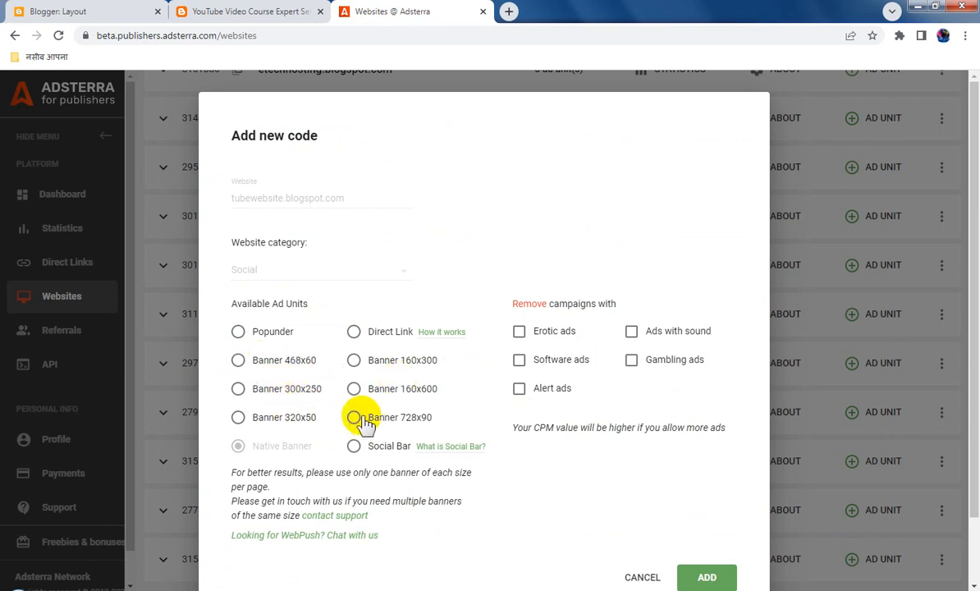
click(355, 419)
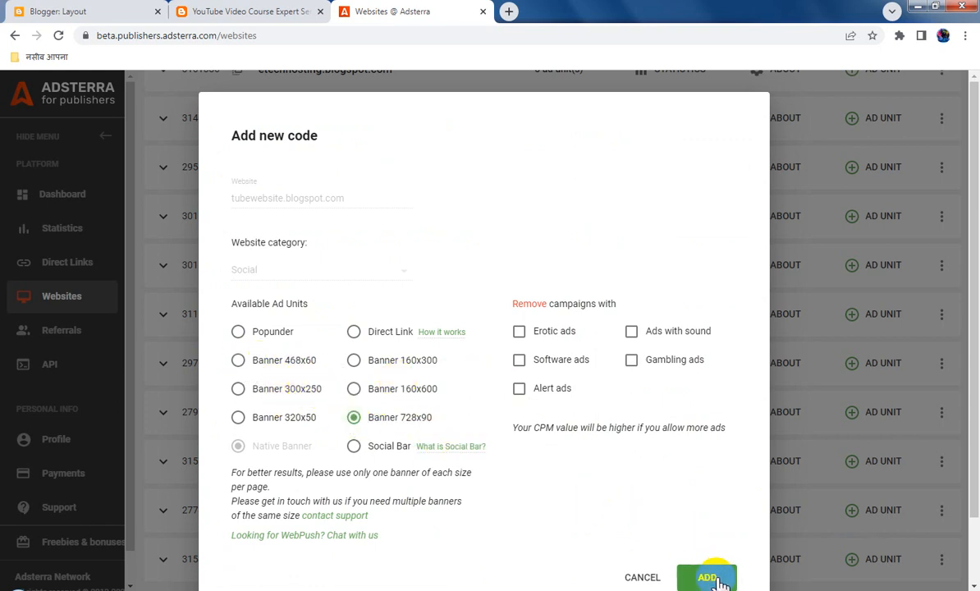
click(727, 549)
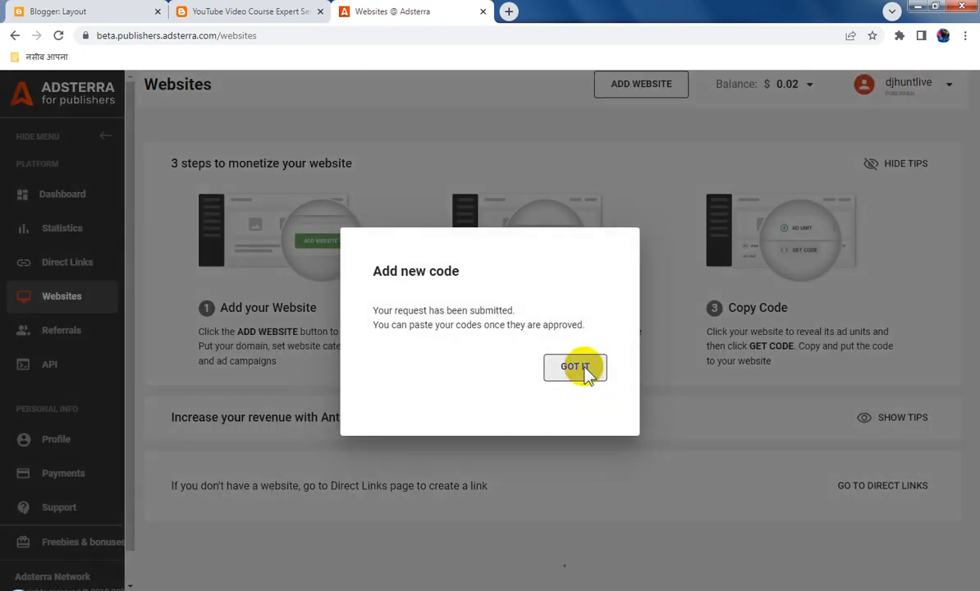
click(584, 370)
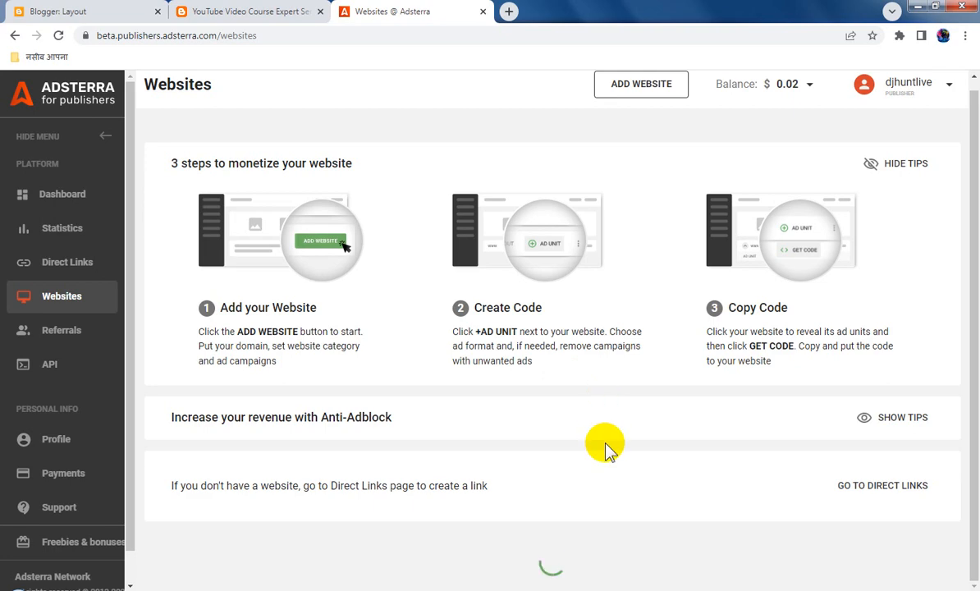
Copy the Native Banner ad code for tubewebsite.blogspot.com
scroll(624, 449, down, 3)
scroll(624, 450, down, 5)
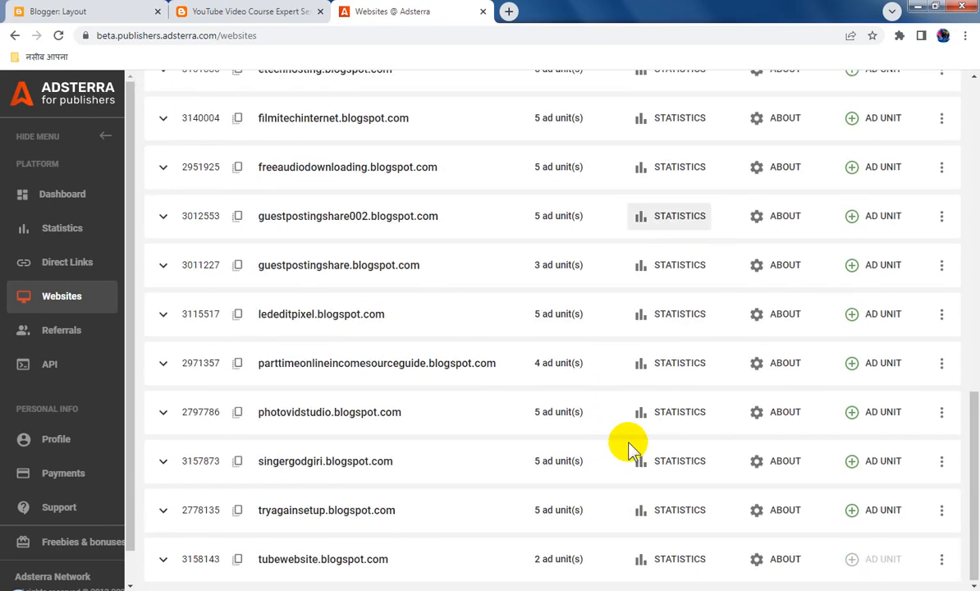
click(164, 563)
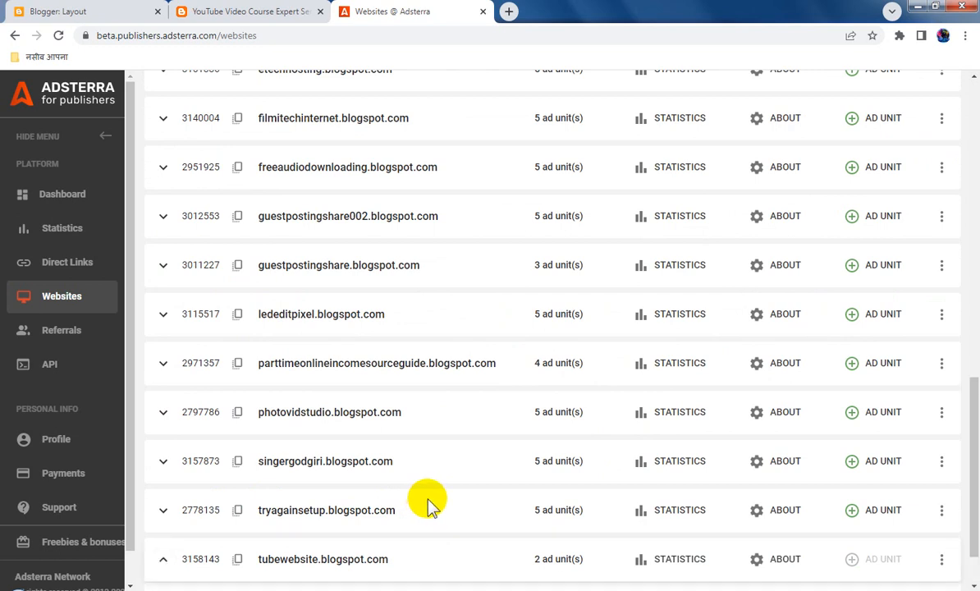
scroll(427, 502, down, 1)
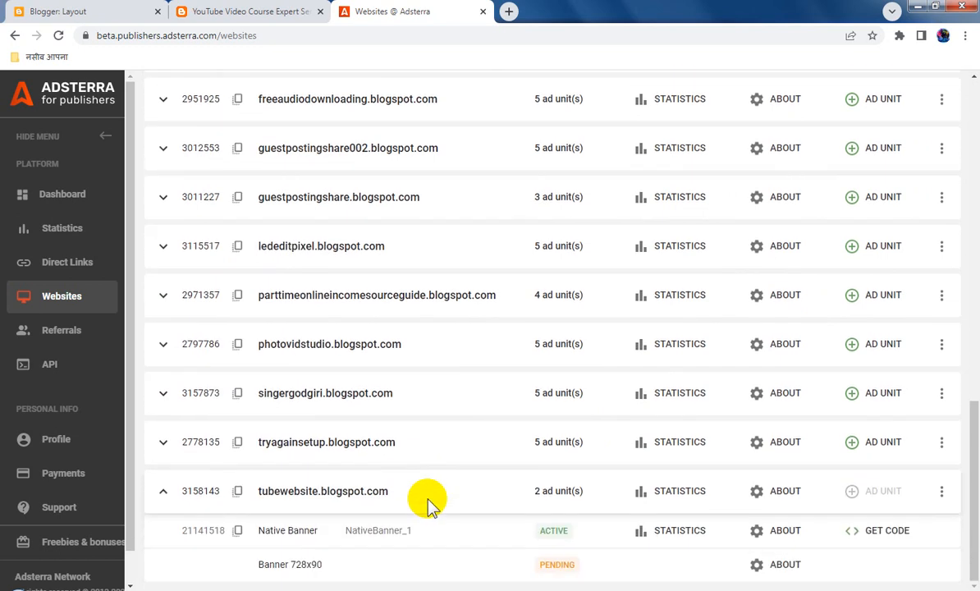
click(882, 534)
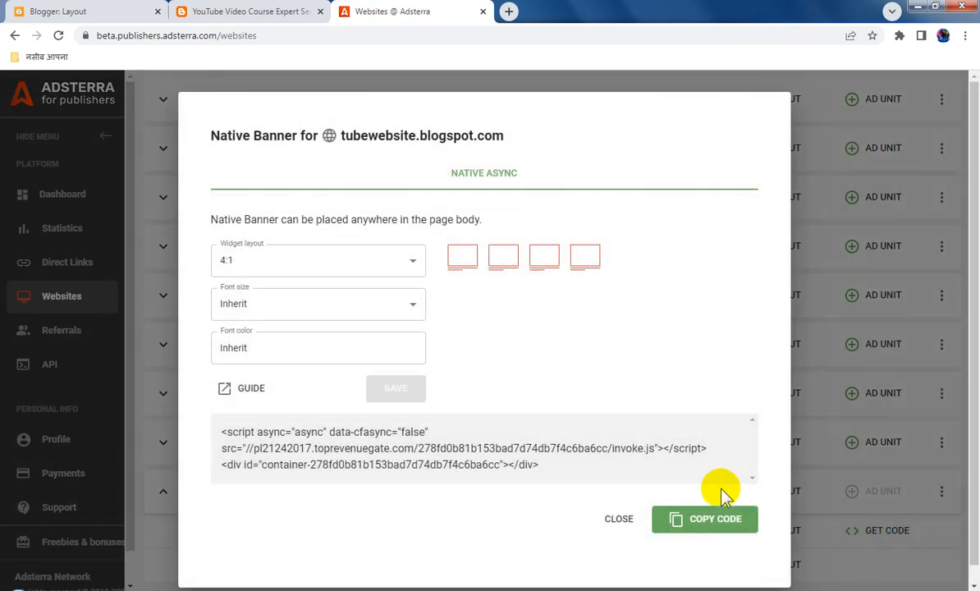
click(698, 522)
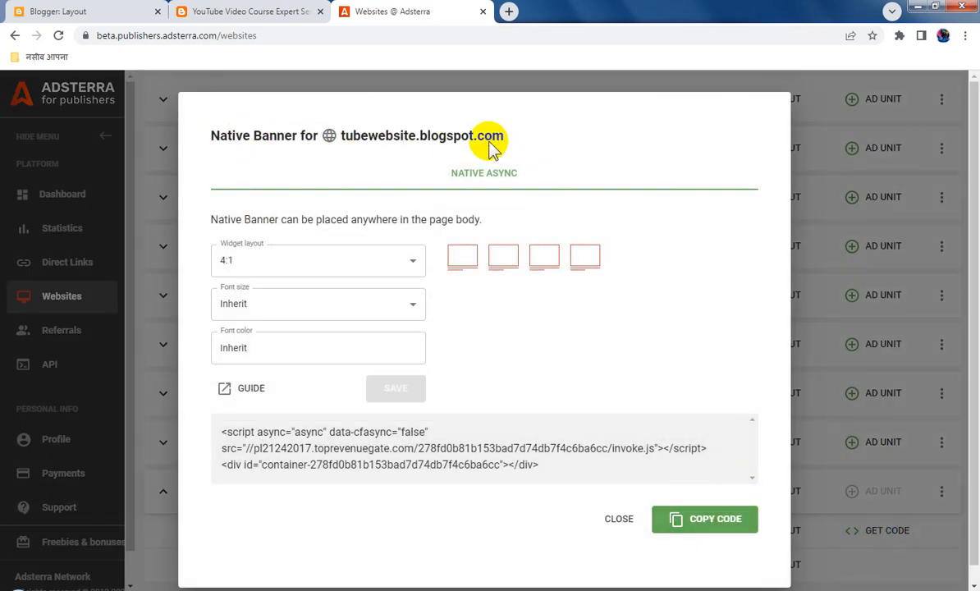
click(726, 526)
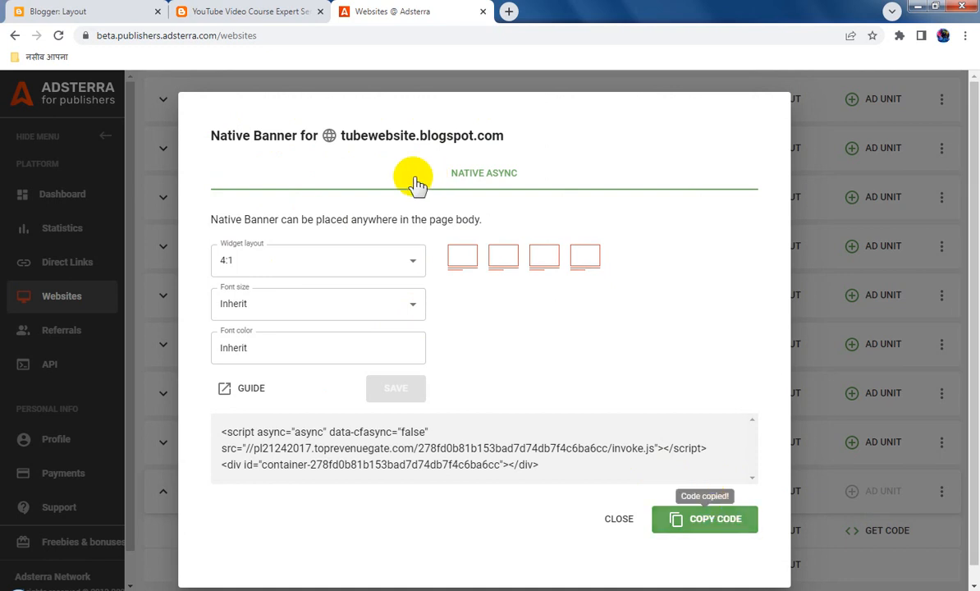
Switch to Blogger, replace the footer-1 HTML/JavaScript gadget's content with the copied Native Banner code, and save the gadget and layout
click(82, 12)
scroll(611, 449, down, 3)
scroll(612, 450, down, 1)
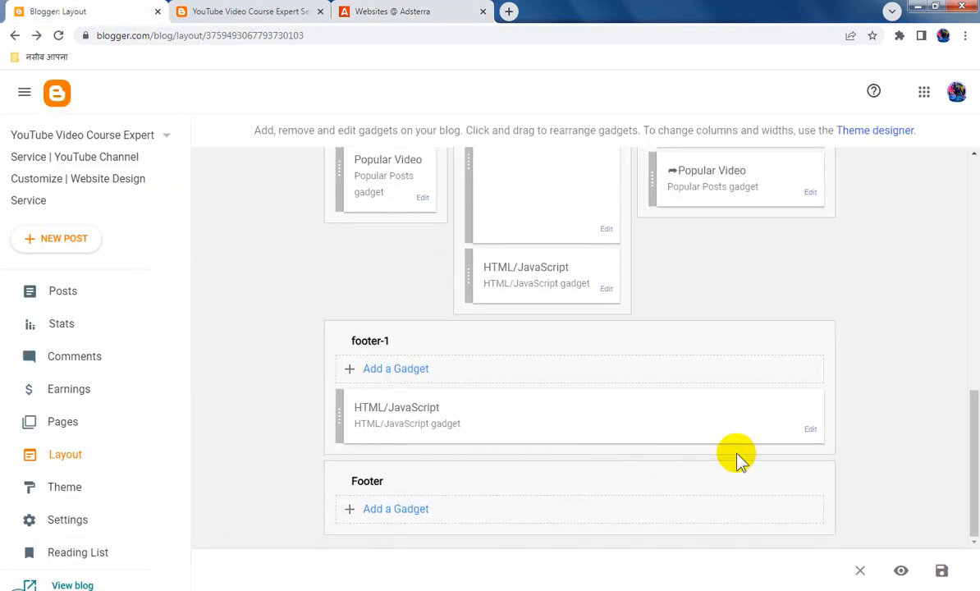
click(810, 431)
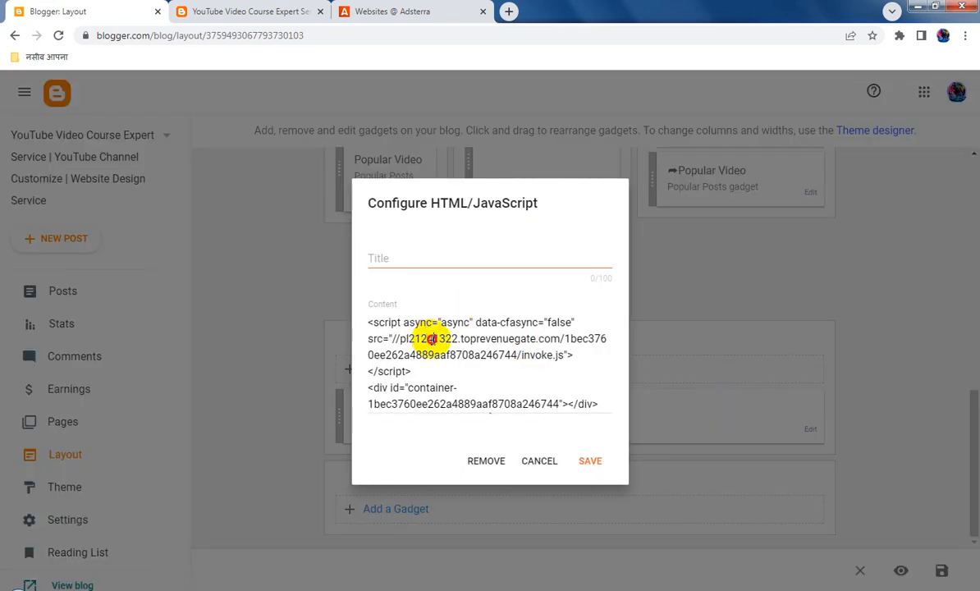
click(438, 328)
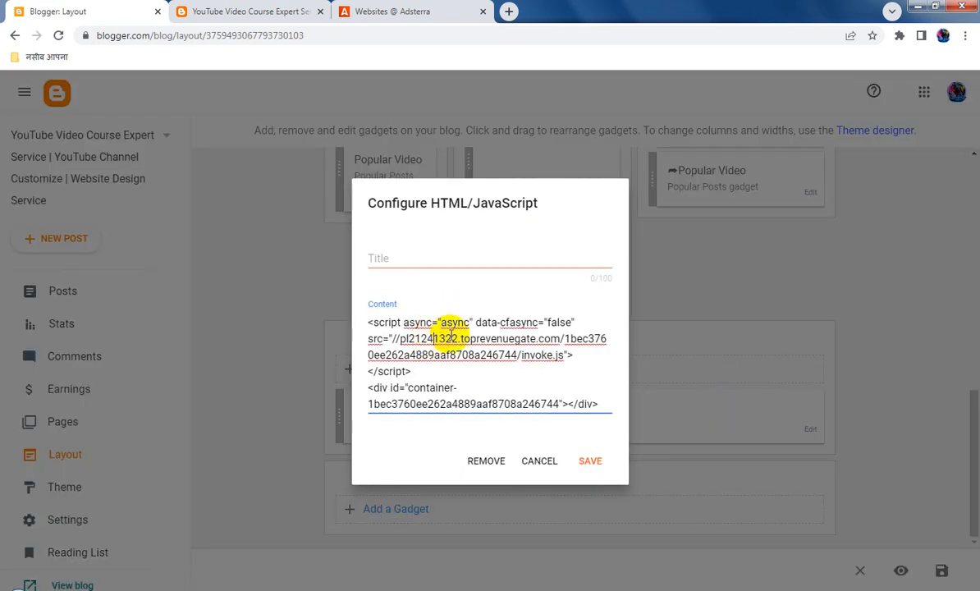
key(ctrl+a)
text(<script async="async" data-cfasync="false" src="//pl21242017.toprevenuegate.com/278fd0b81b153bad7d74db7f4c6ba6cc/invoke.js"></script> <div id="container-278fd0b81b153bad7d74db7f4c6ba6cc"></div>)
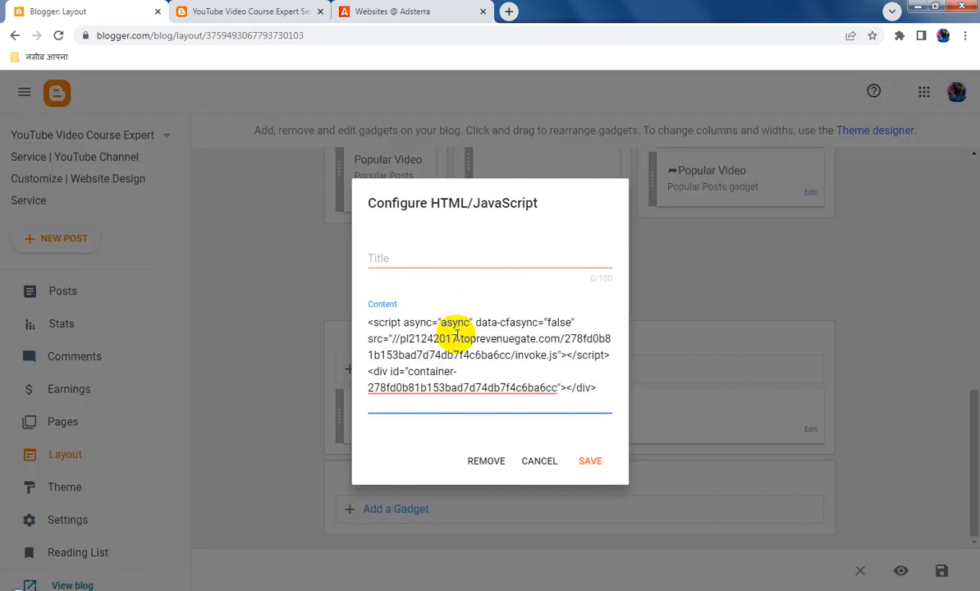
click(592, 461)
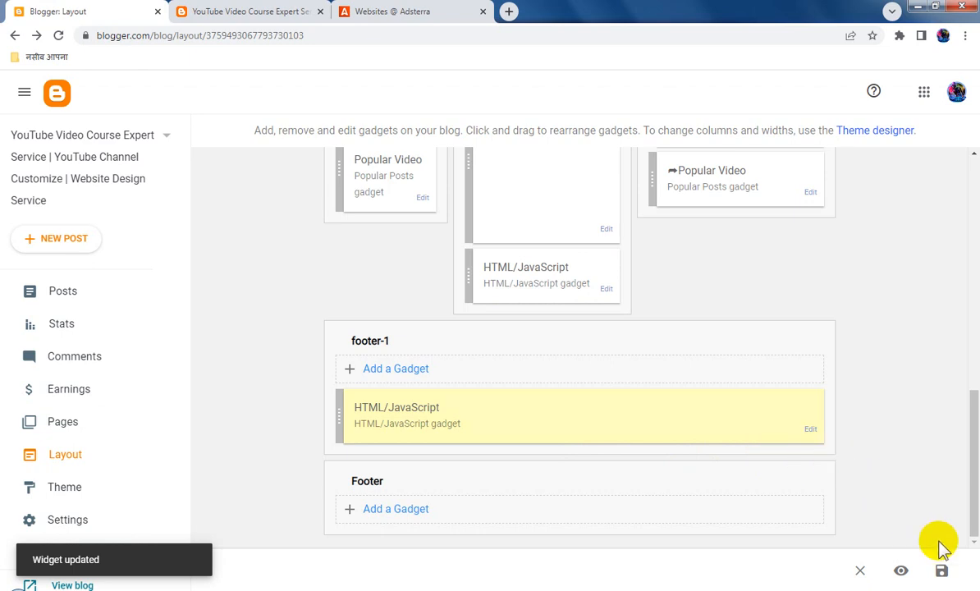
click(941, 571)
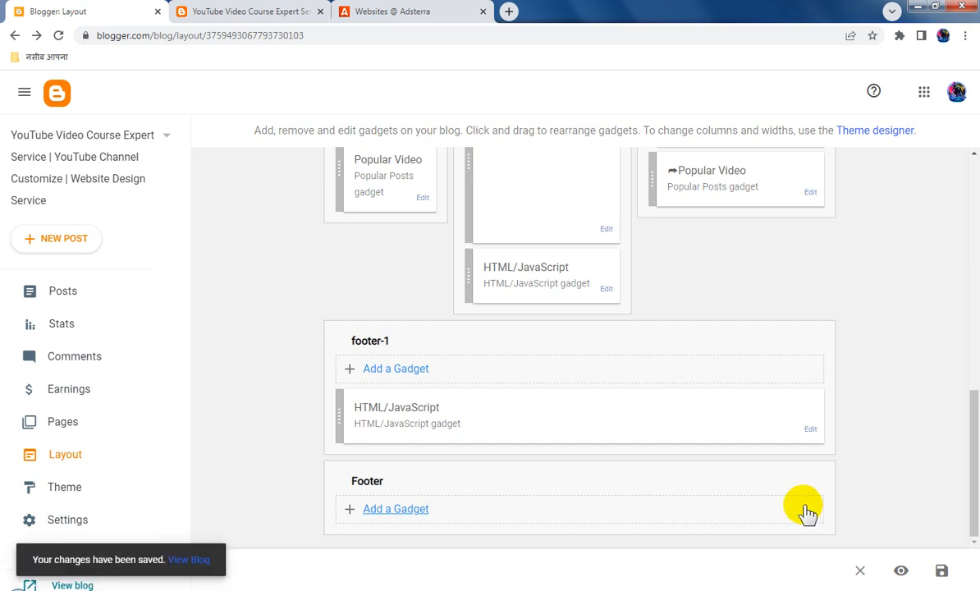
Reload the live blog tubewebsite.blogspot.com and examine the ads from the header down to the native banner in the footer
click(216, 10)
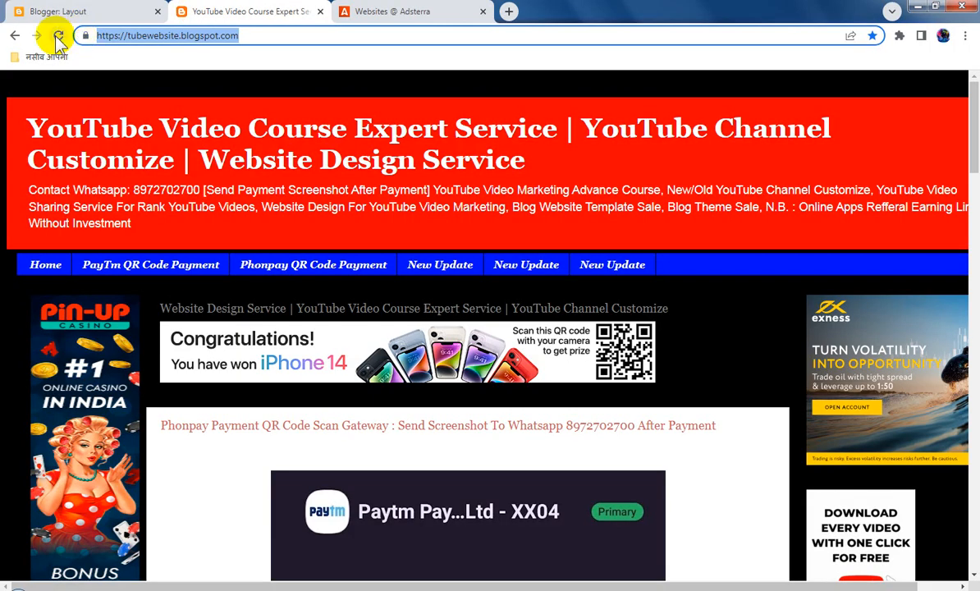
click(59, 36)
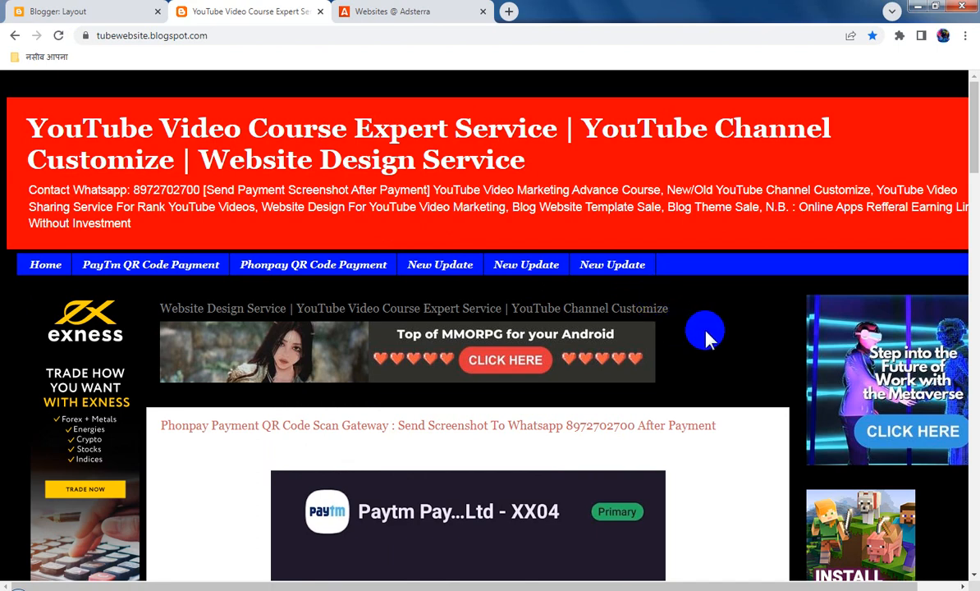
scroll(708, 336, down, 8)
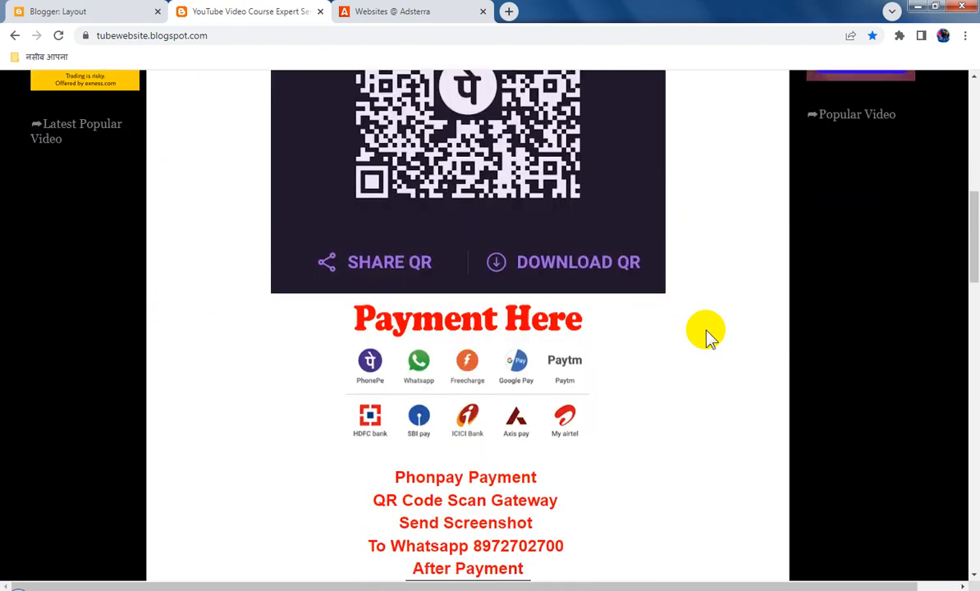
scroll(709, 336, down, 12)
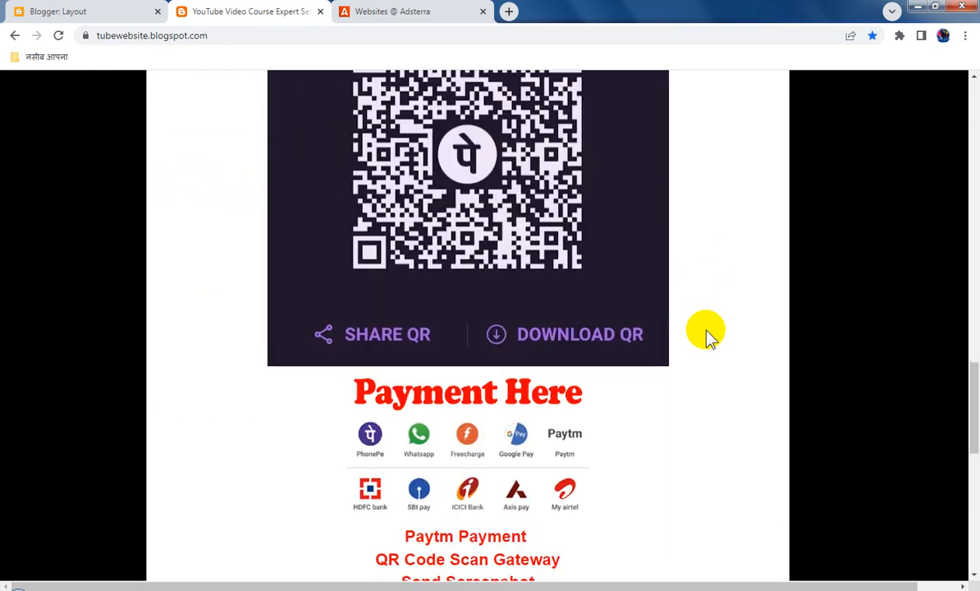
scroll(709, 337, down, 8)
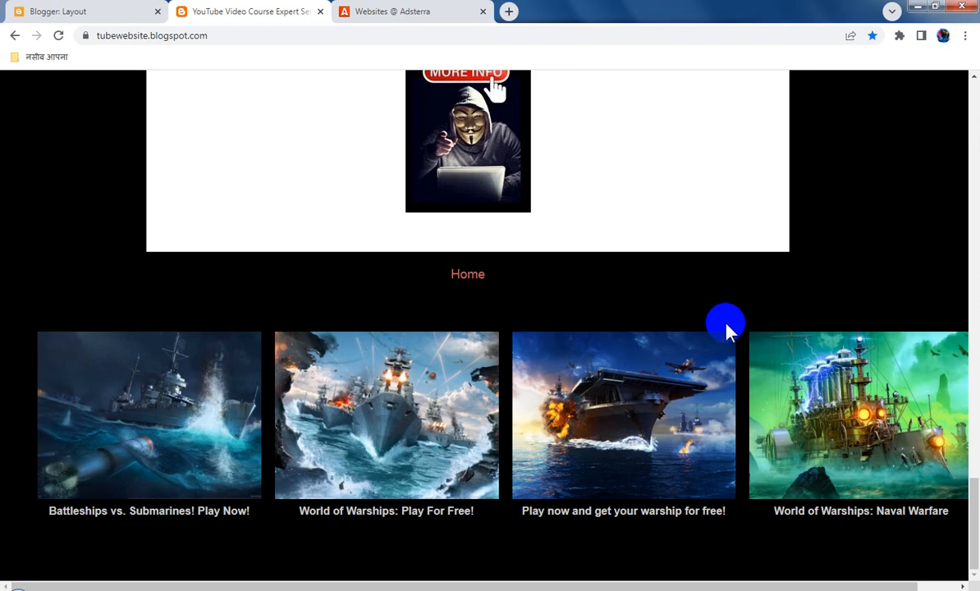
scroll(733, 310, up, 7)
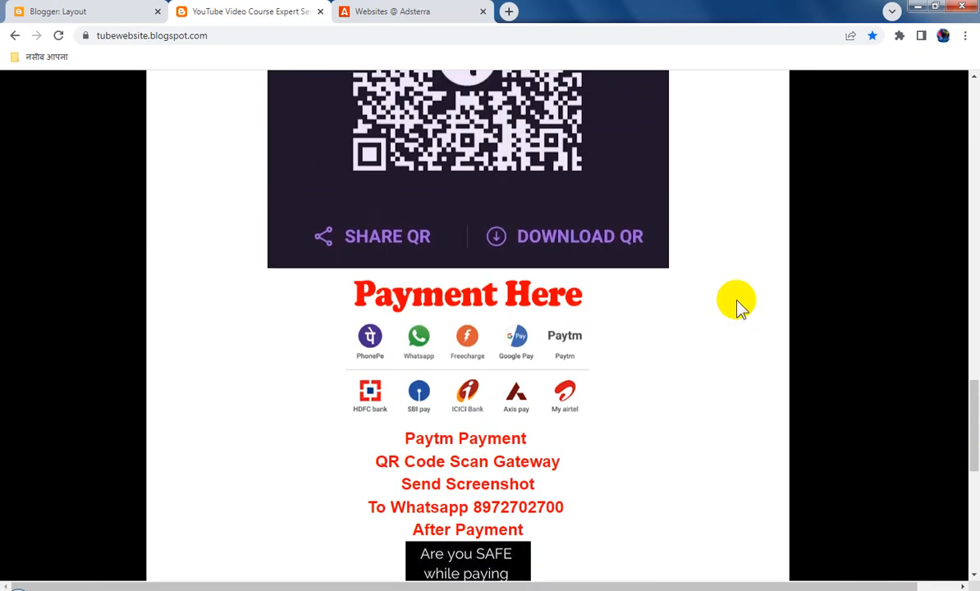
scroll(735, 315, up, 10)
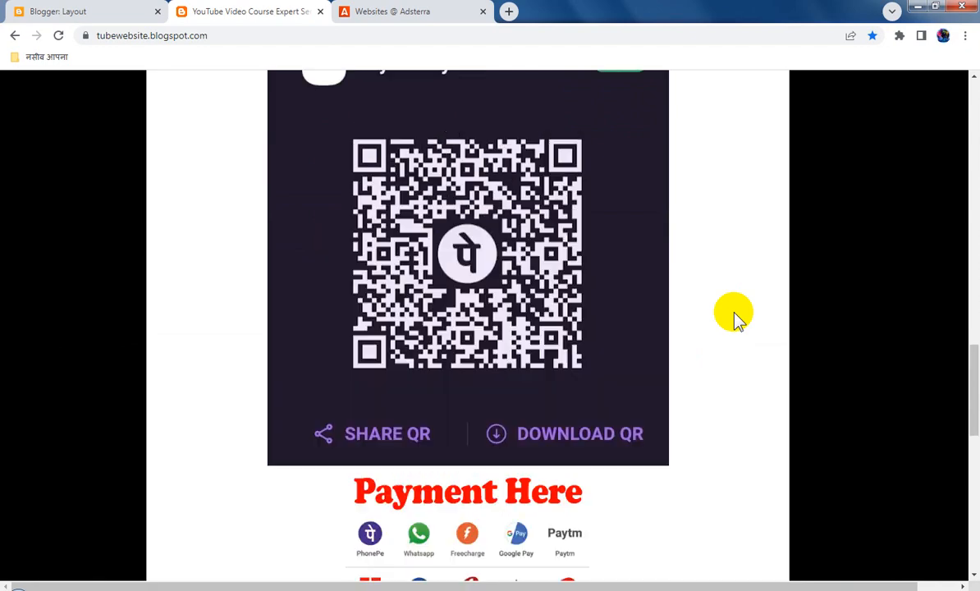
scroll(734, 316, up, 2)
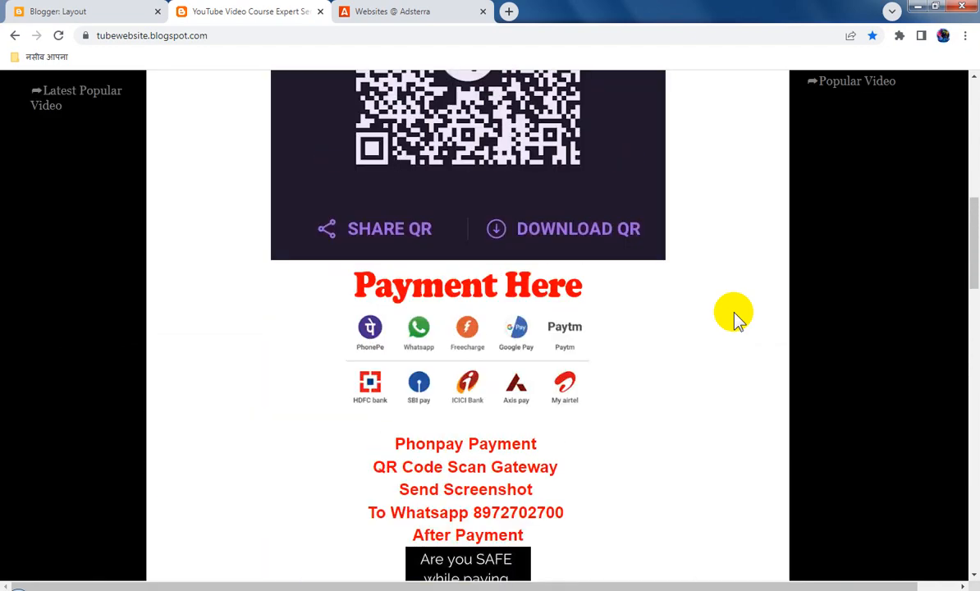
scroll(735, 316, down, 3)
scroll(734, 316, up, 8)
scroll(737, 316, down, 12)
scroll(737, 316, down, 1)
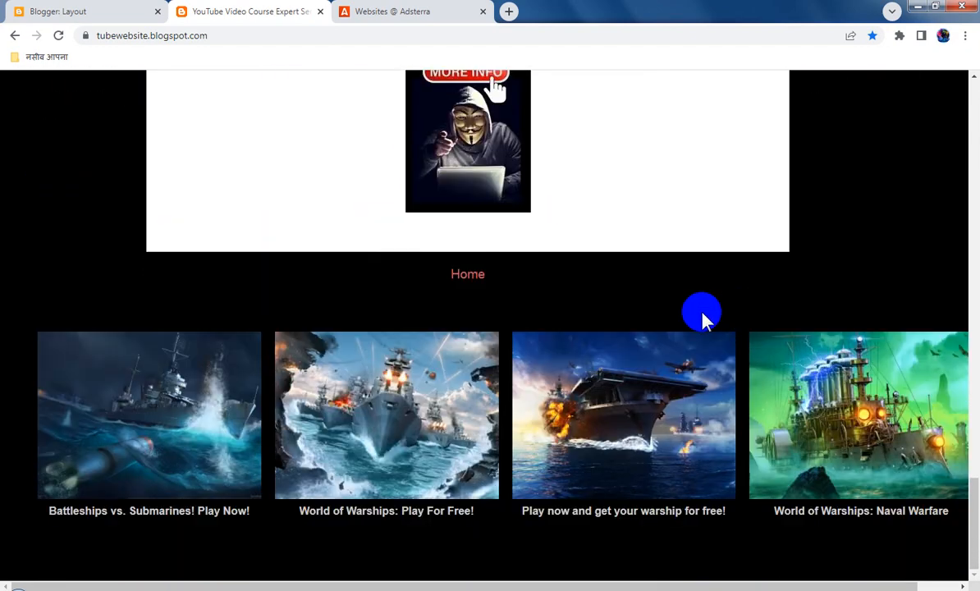
Switch to Adsterra, reload the websites and request a Banner 160x600 ad unit for tubewebsite.blogspot.com
click(391, 13)
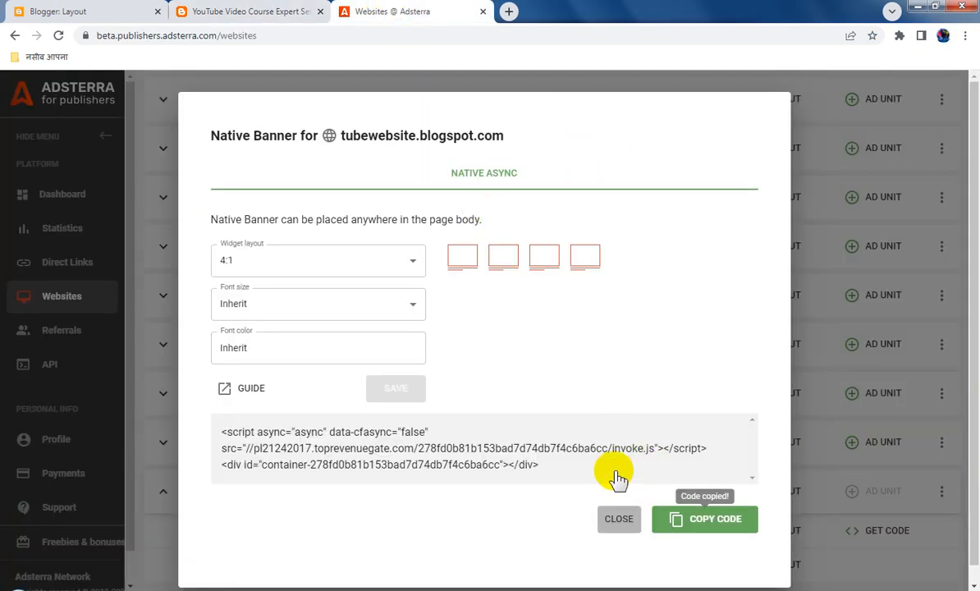
key(Escape)
click(58, 36)
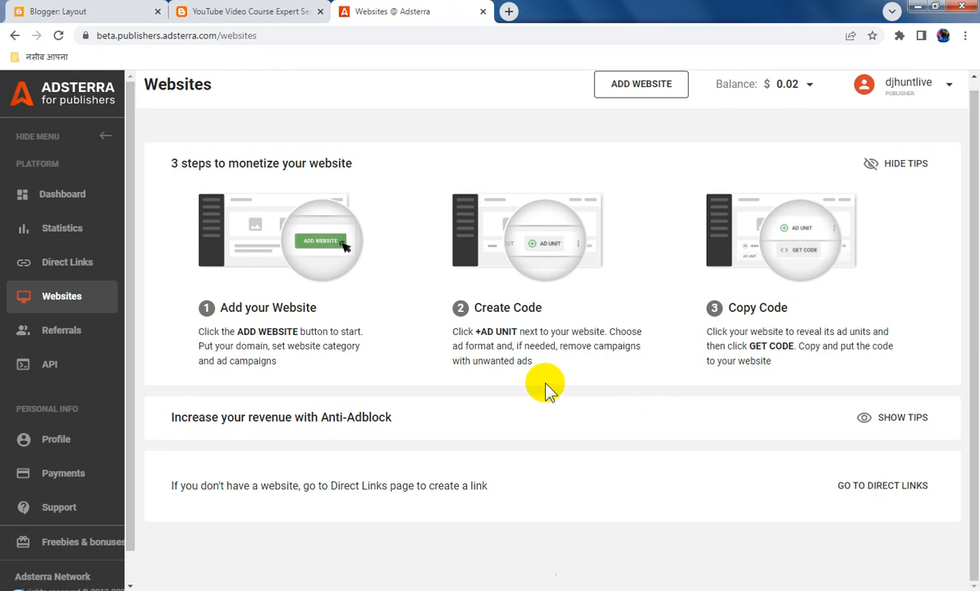
scroll(589, 417, down, 10)
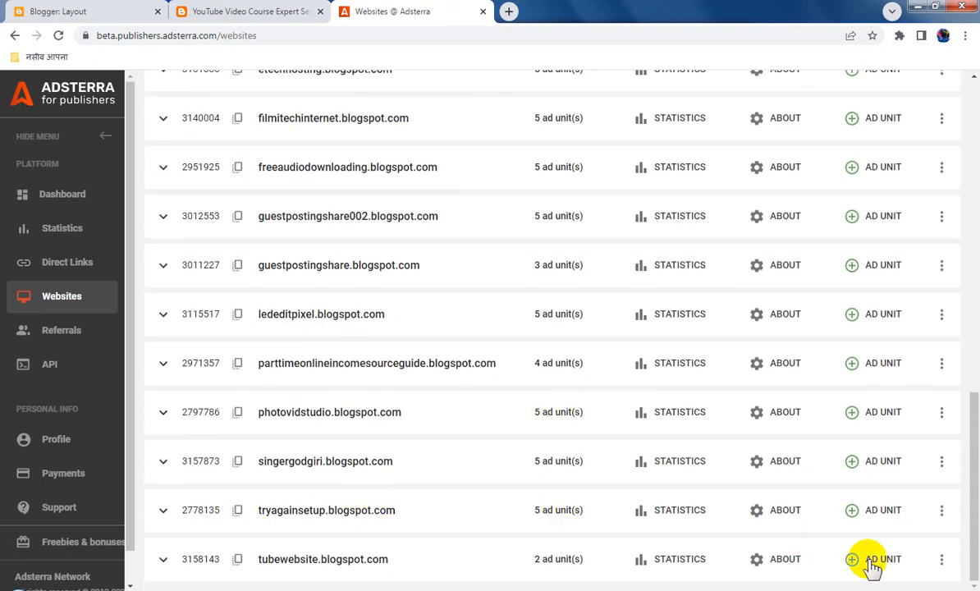
click(827, 562)
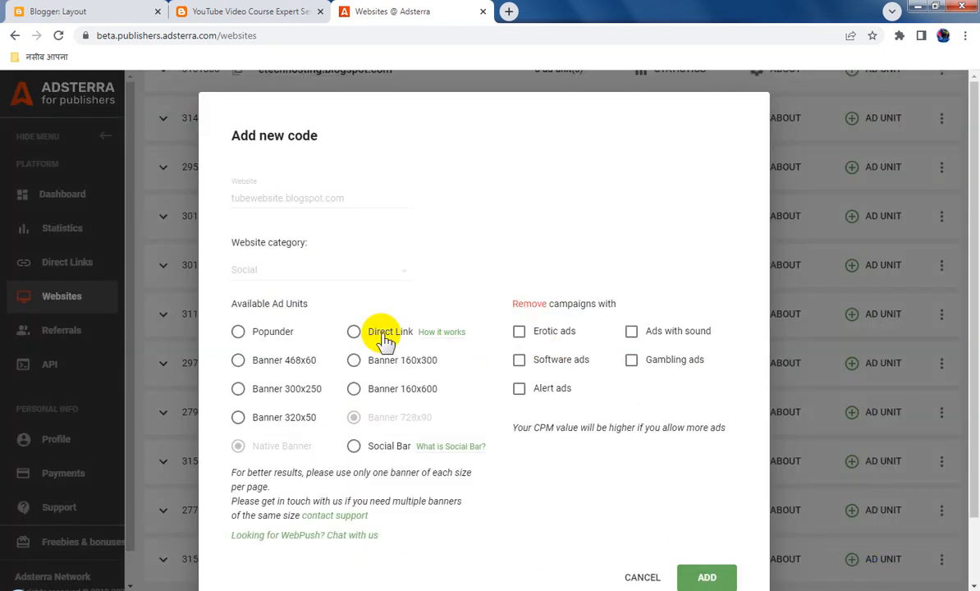
click(354, 389)
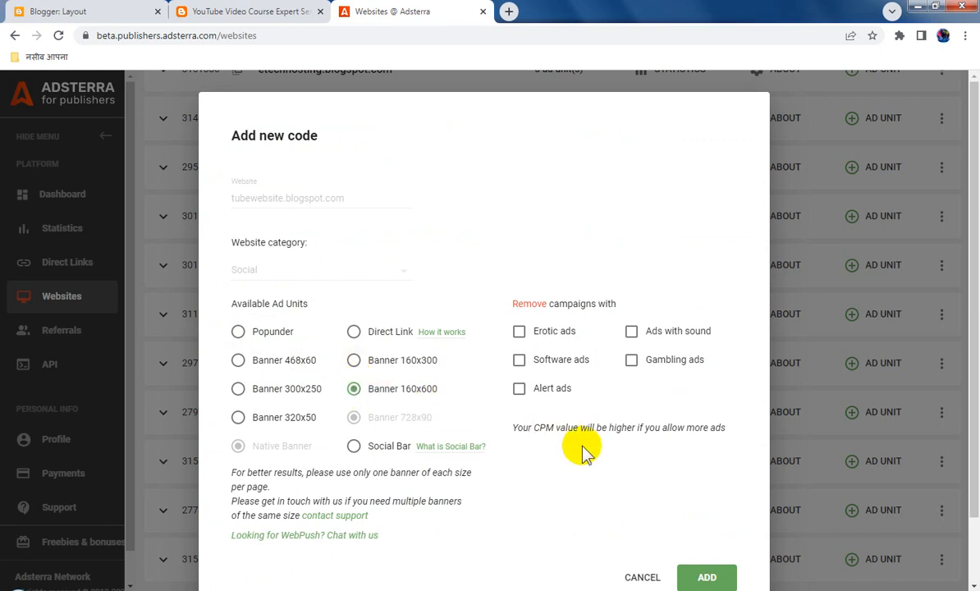
click(711, 581)
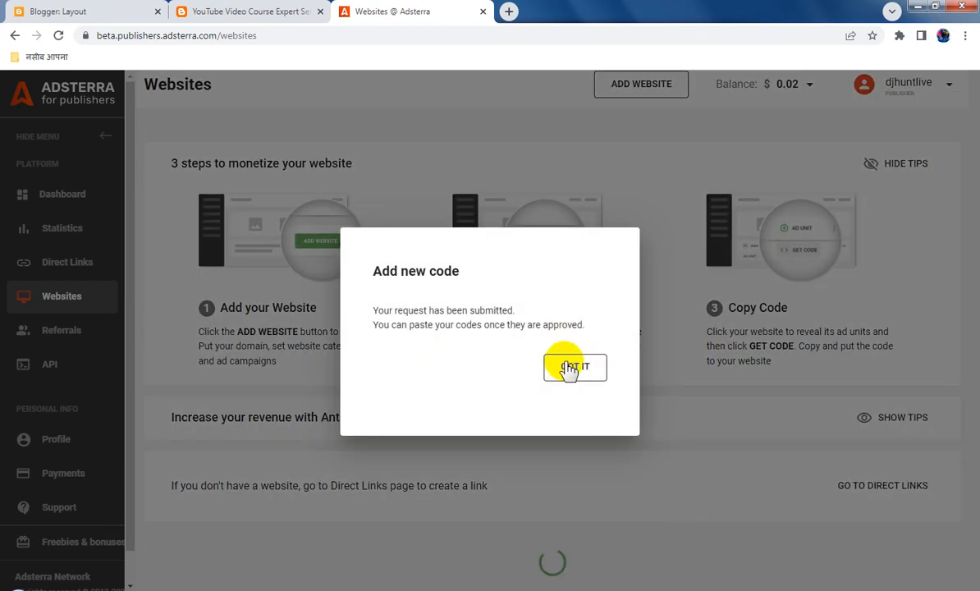
click(575, 367)
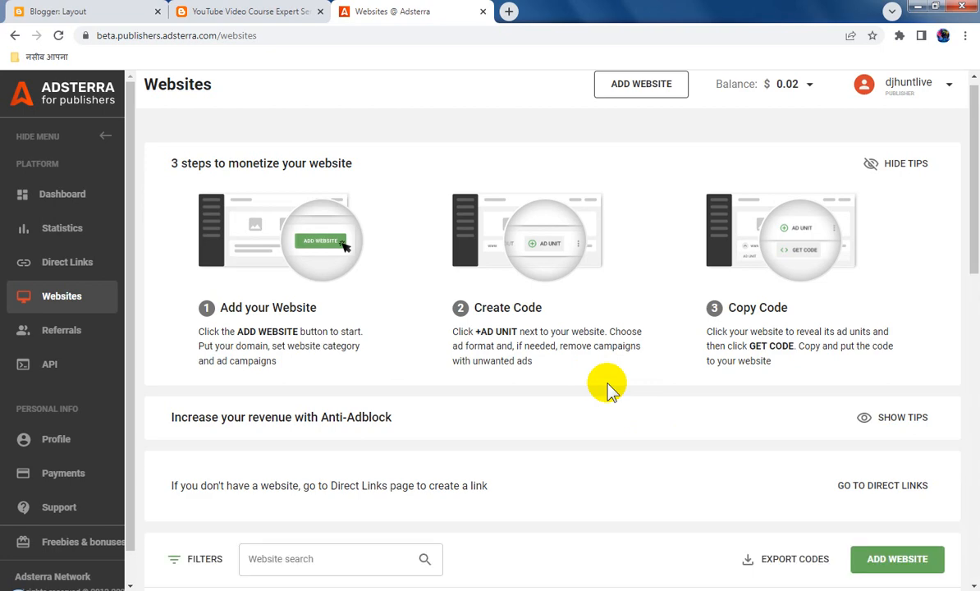
Copy the Banner 728x90 ad code for tubewebsite.blogspot.com, close the code dialog and reload the websites
scroll(585, 430, down, 8)
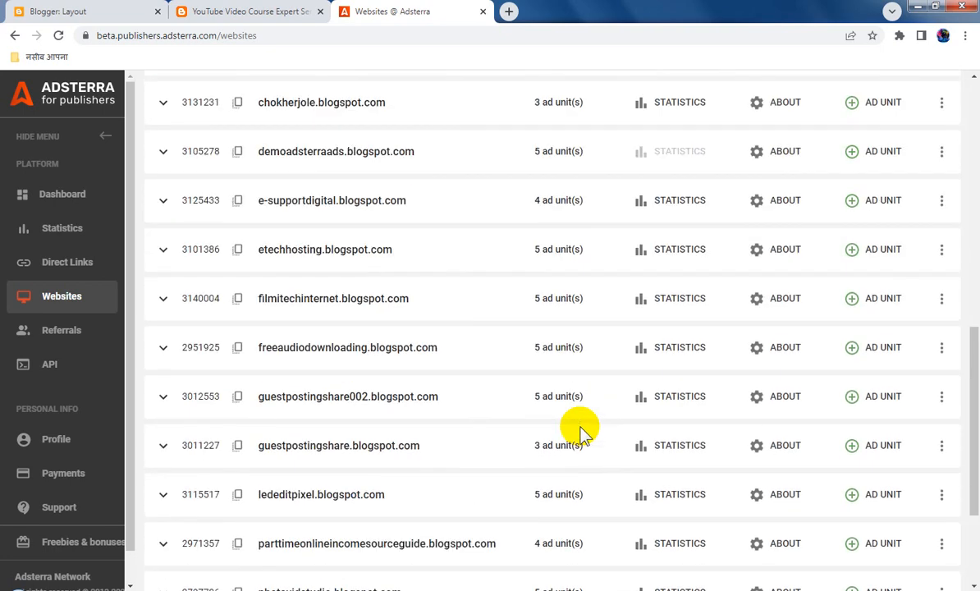
scroll(580, 431, down, 3)
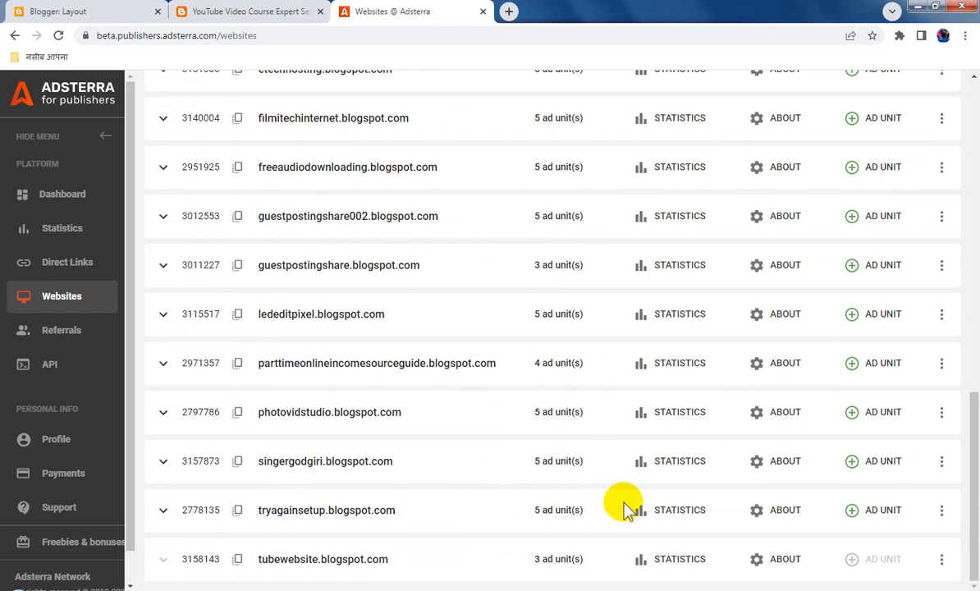
scroll(625, 511, down, 2)
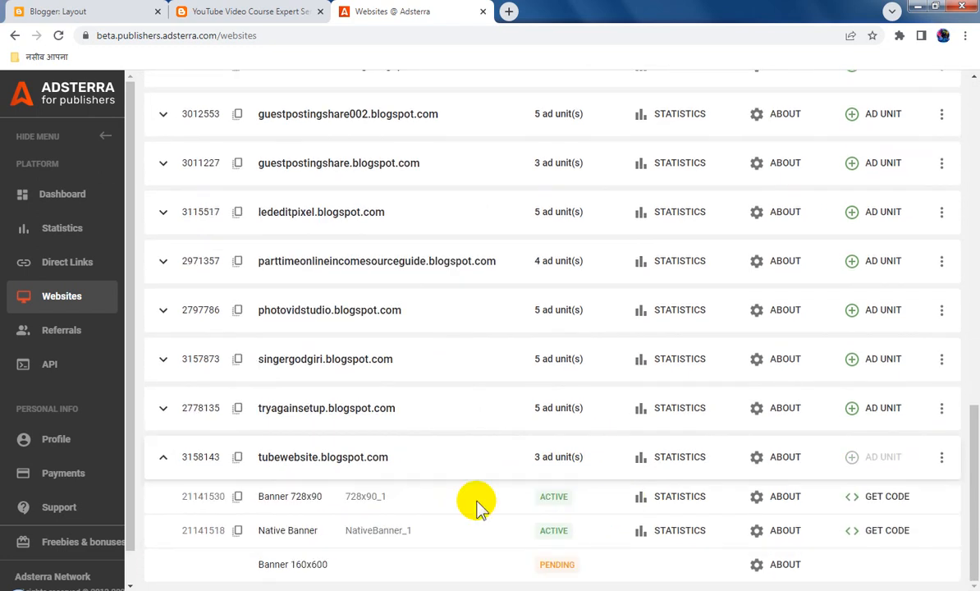
click(883, 501)
click(704, 462)
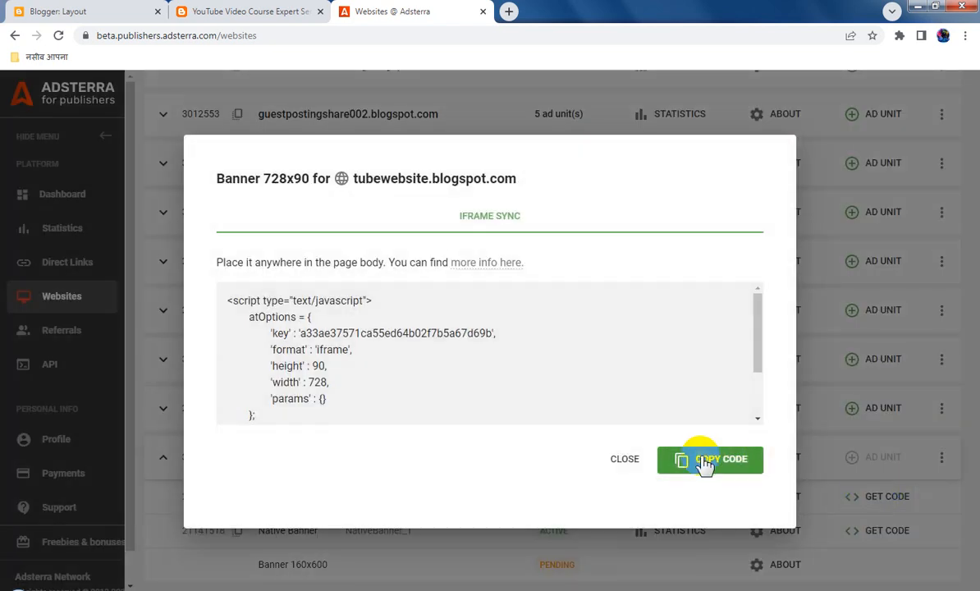
click(622, 461)
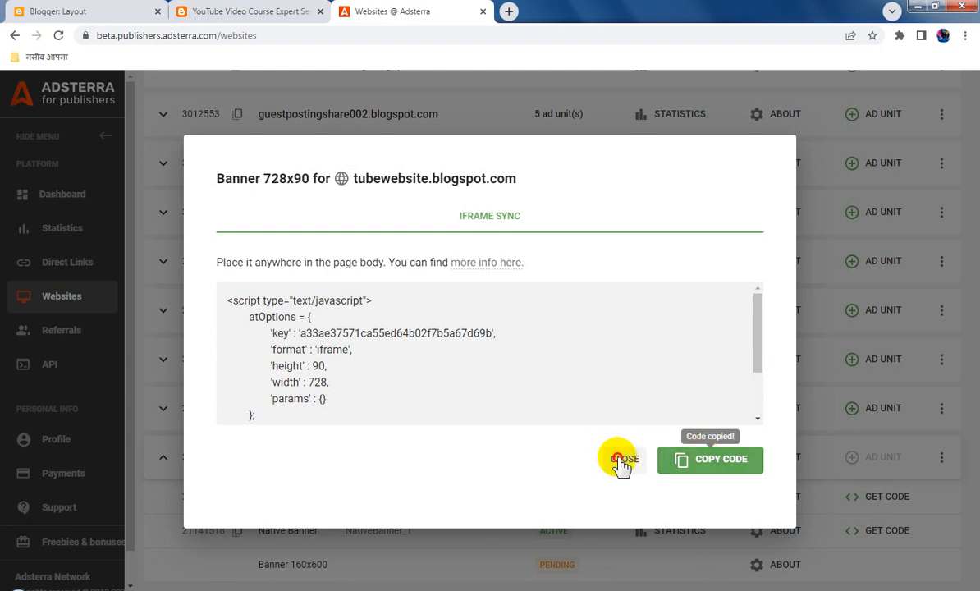
click(622, 463)
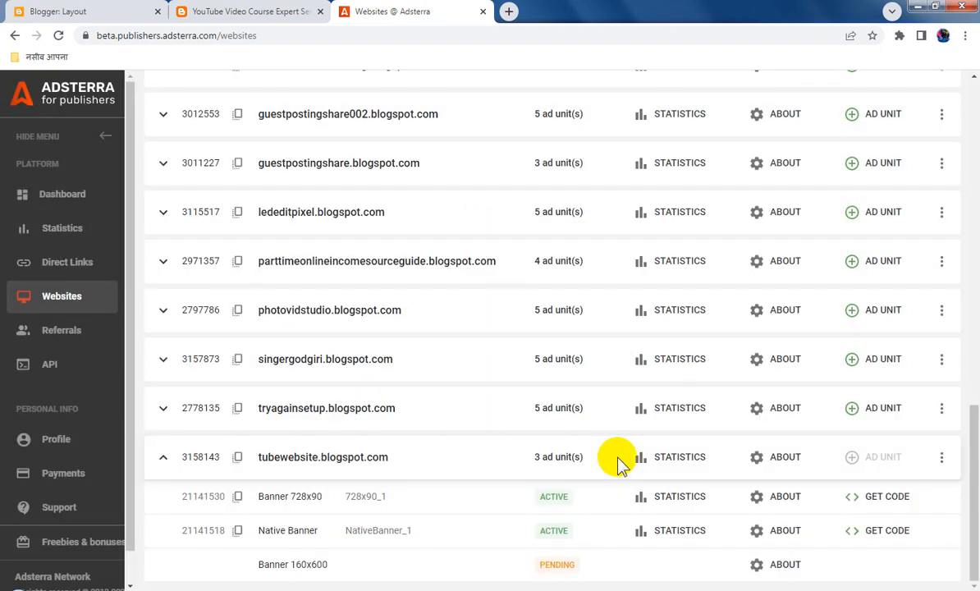
click(59, 36)
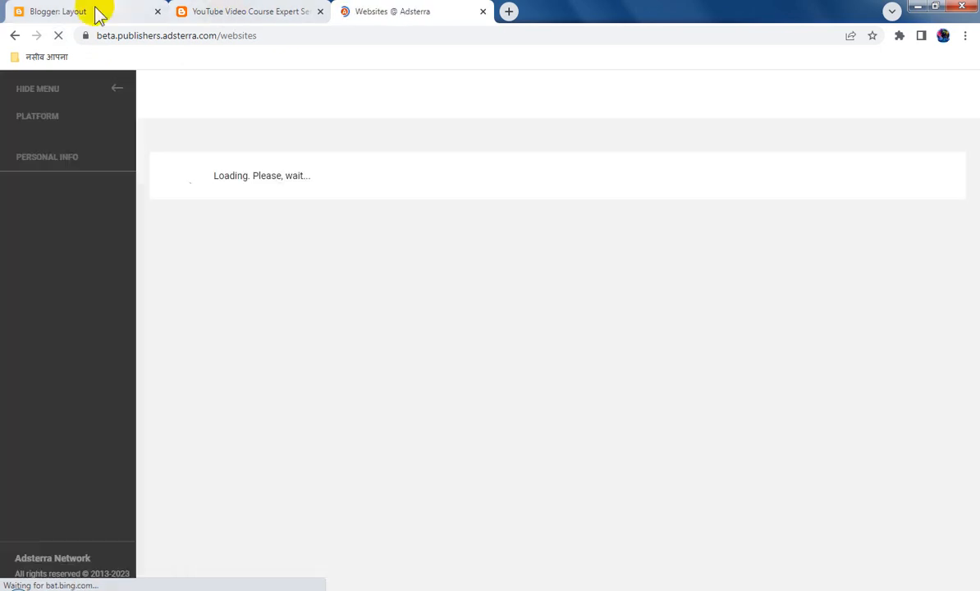
Switch to Blogger, replace the code in the Main section's Website Design Service gadget with the copied Banner 728x90 code, and save gadget and layout
click(95, 12)
scroll(643, 396, up, 6)
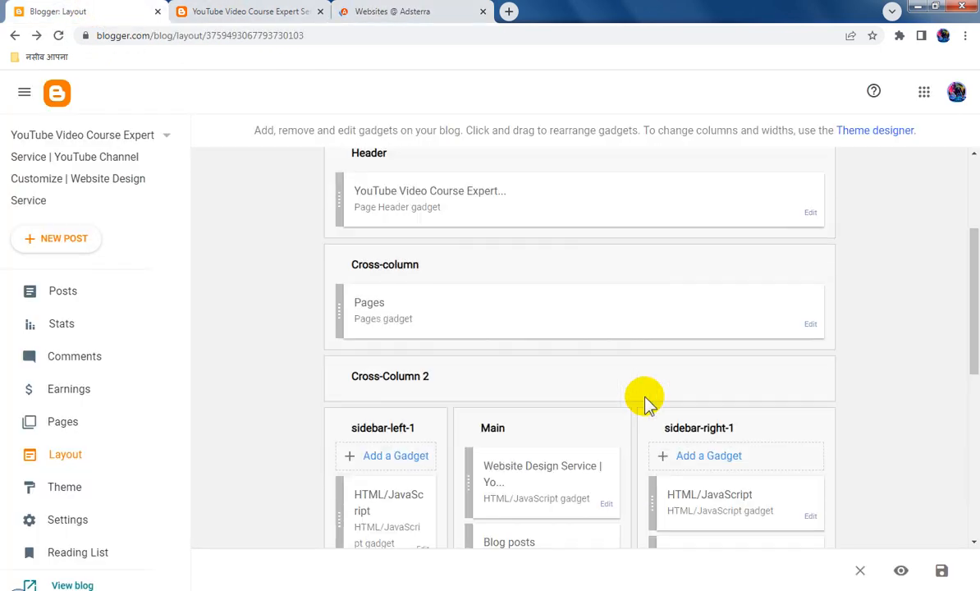
scroll(757, 431, down, 2)
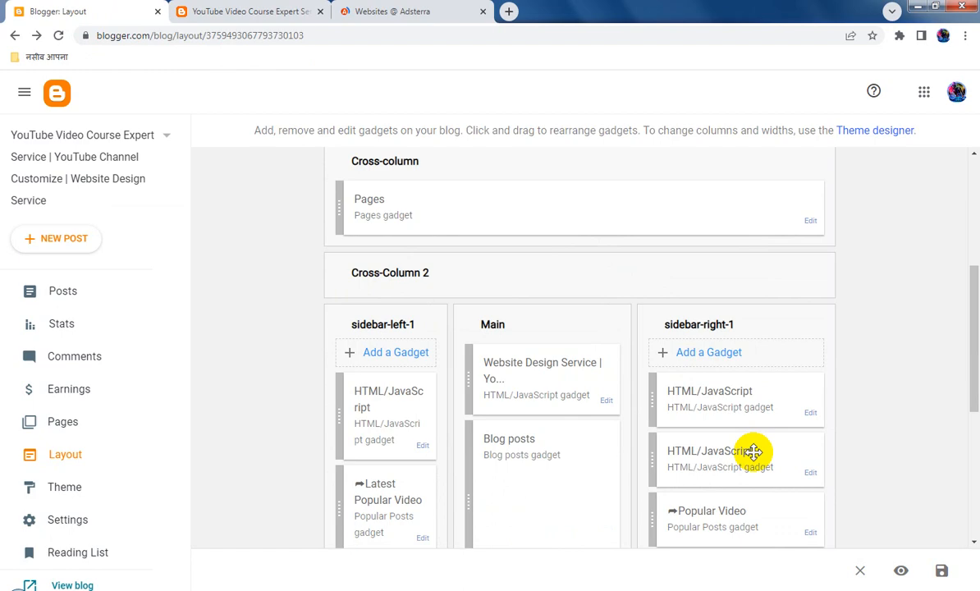
click(608, 403)
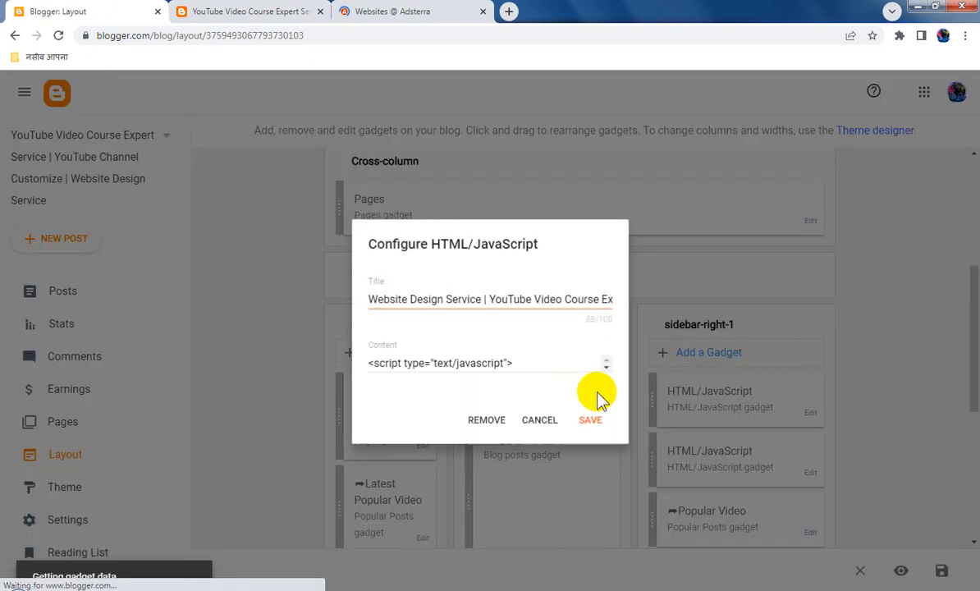
click(425, 320)
key(ctrl+a)
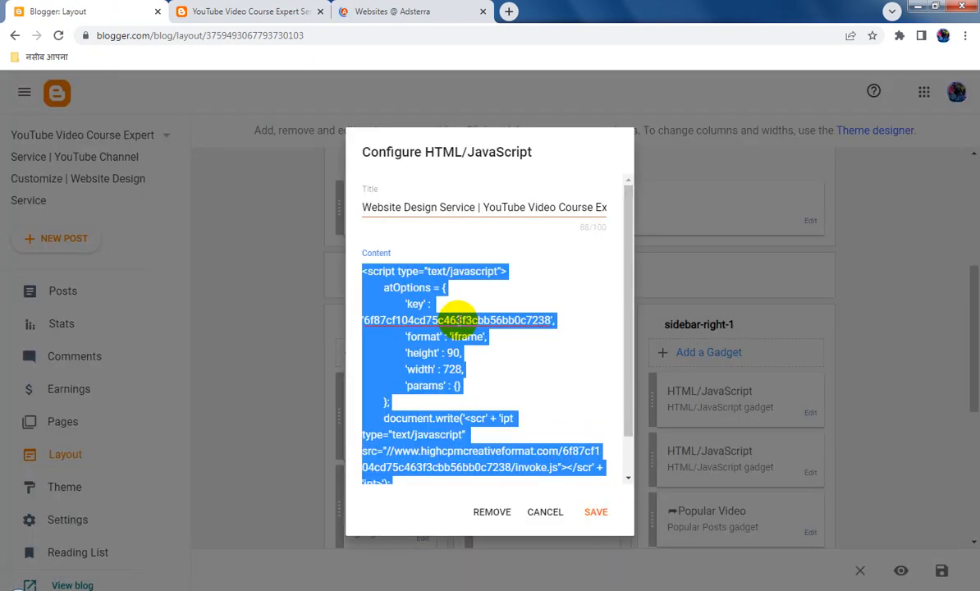
key(ctrl+v)
click(598, 511)
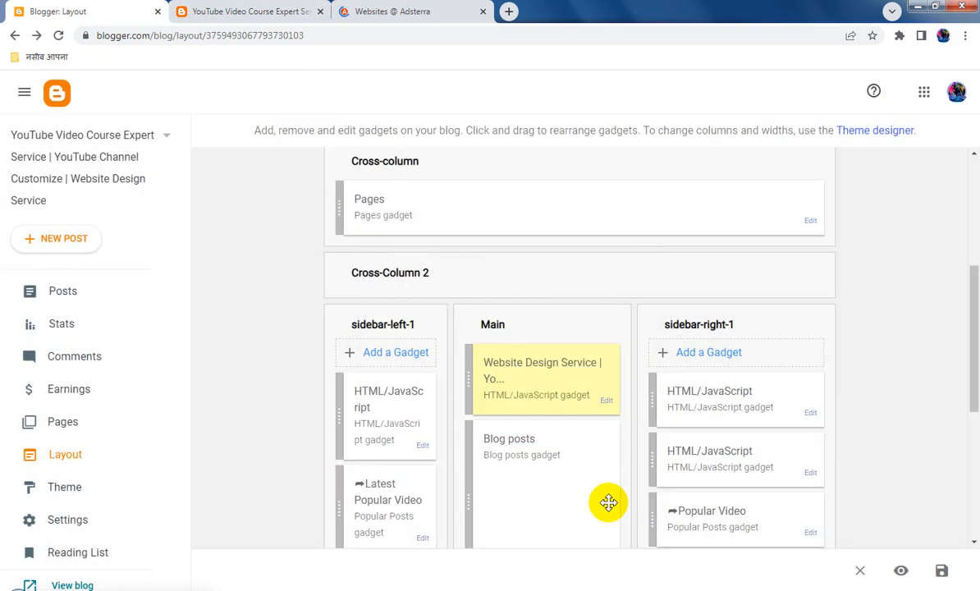
click(943, 571)
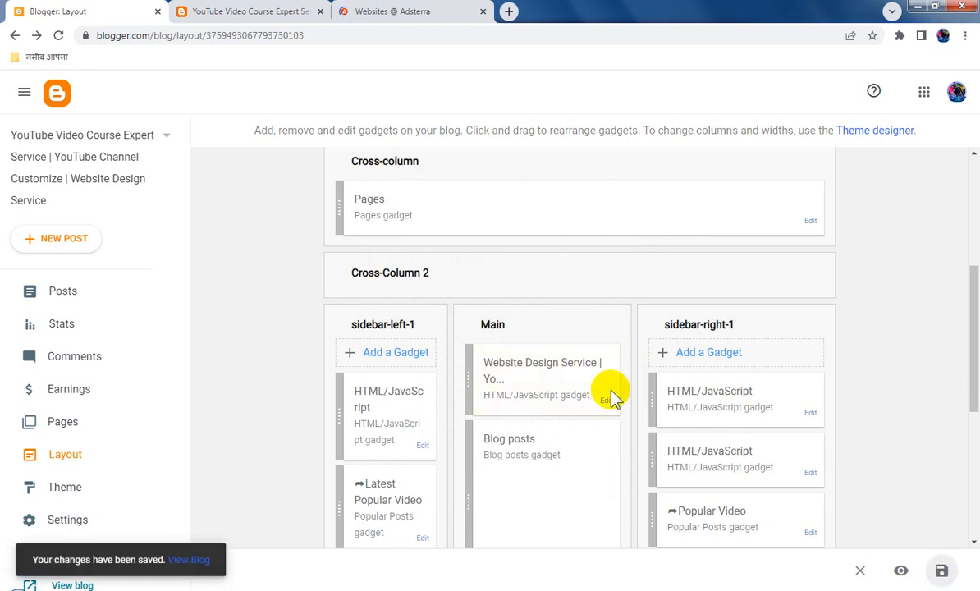
Switch to the live blog tubewebsite.blogspot.com, reload it and examine the ads in the main column and both sidebars
click(271, 12)
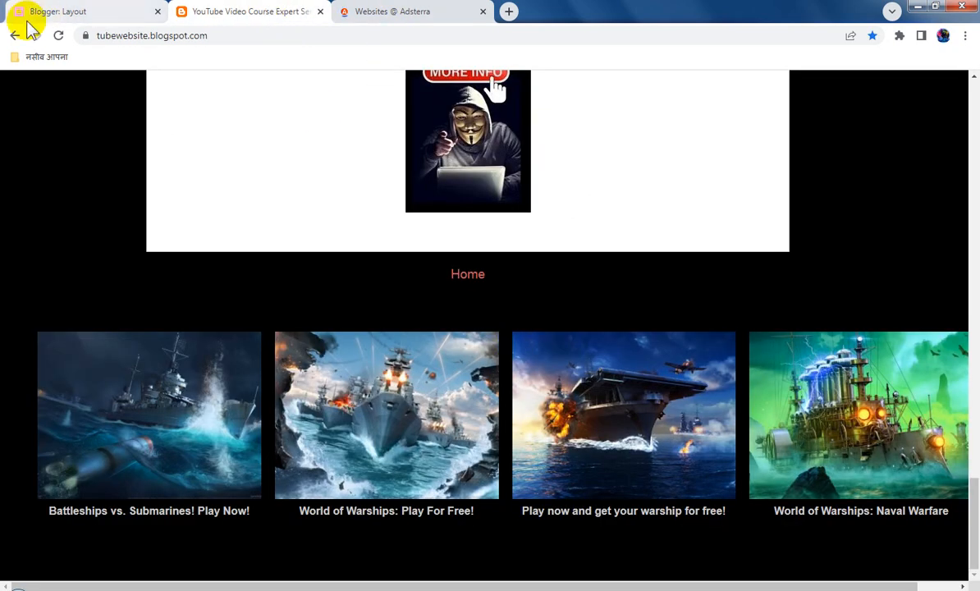
click(56, 36)
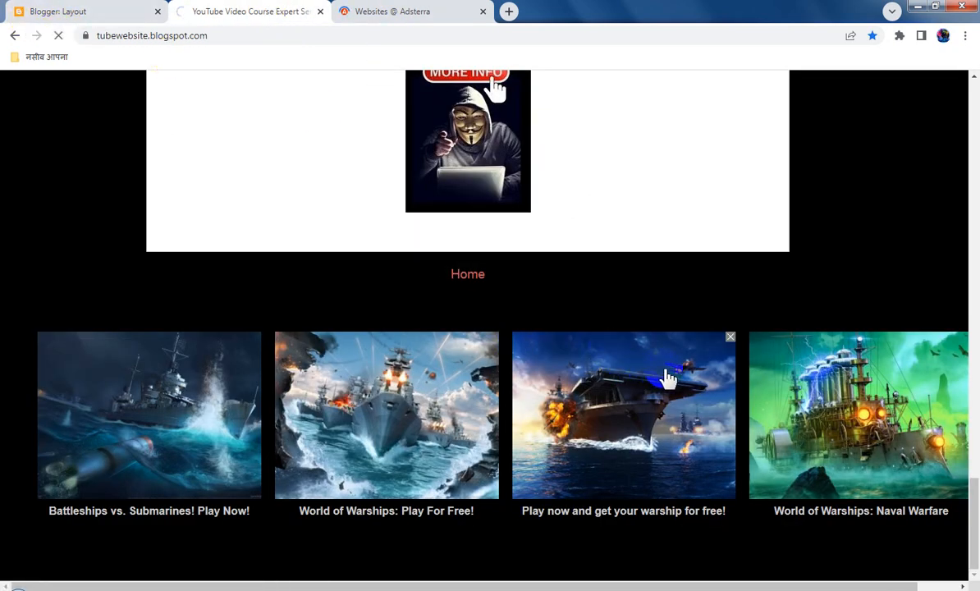
click(694, 435)
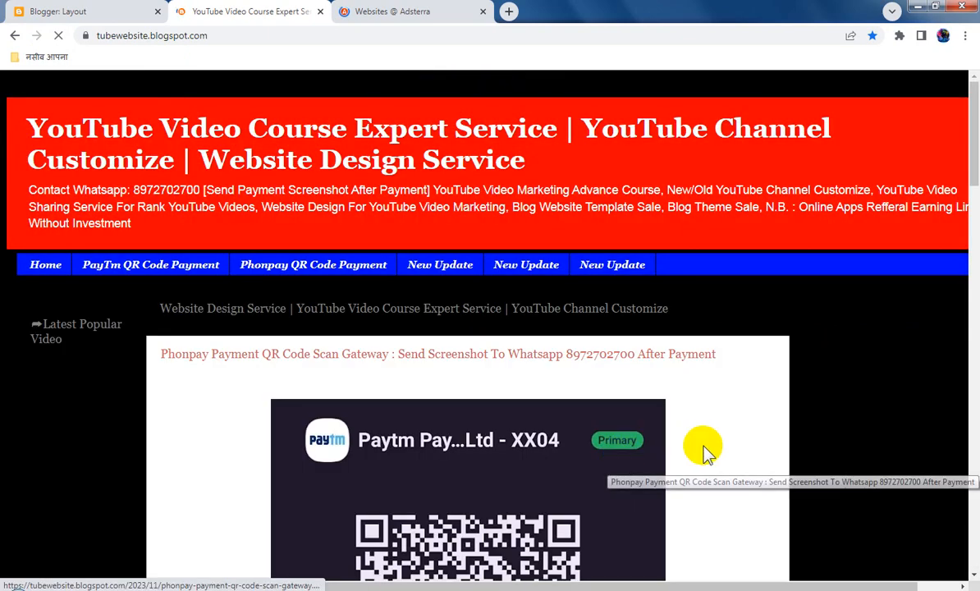
scroll(748, 449, down, 3)
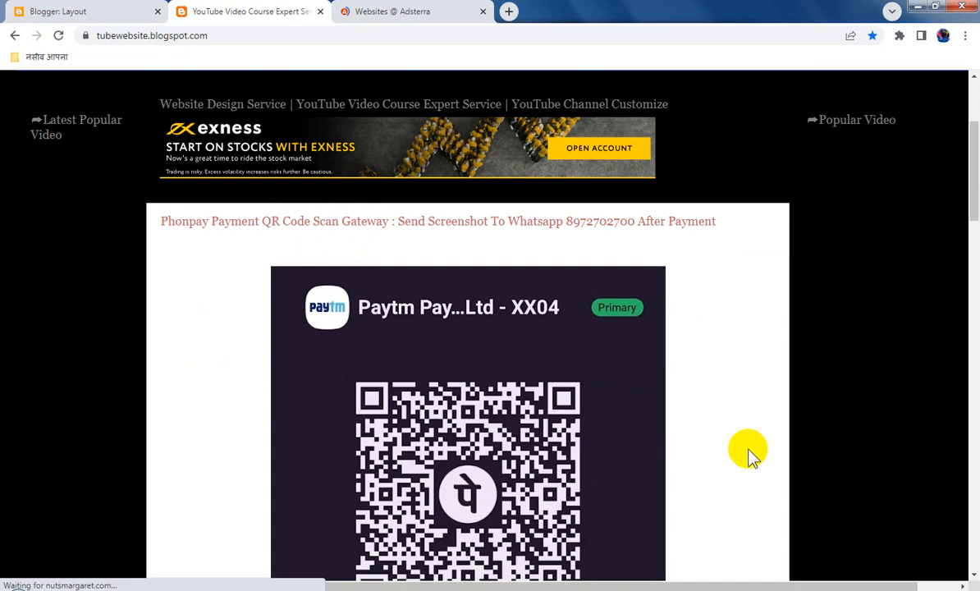
scroll(747, 450, down, 10)
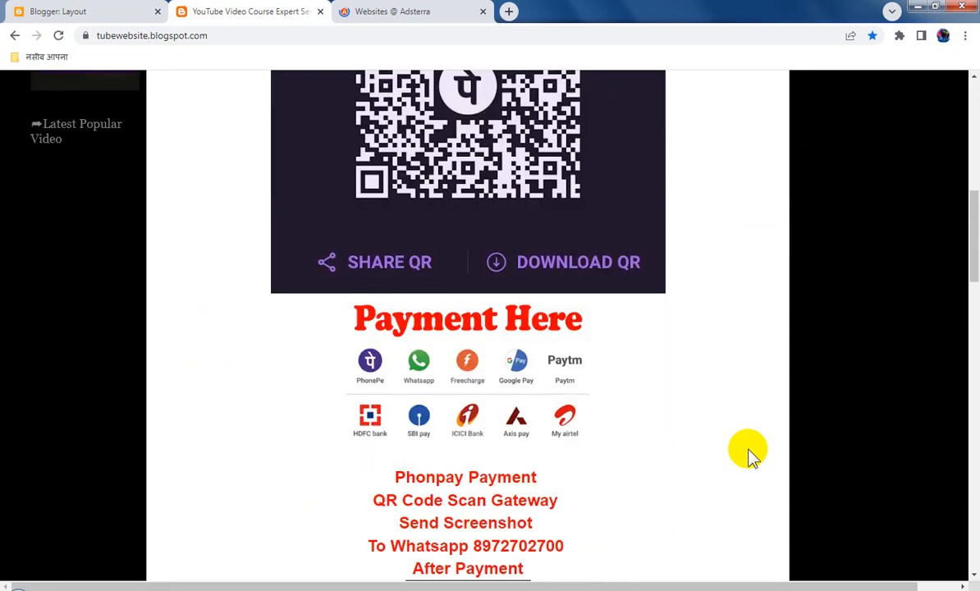
scroll(748, 450, down, 15)
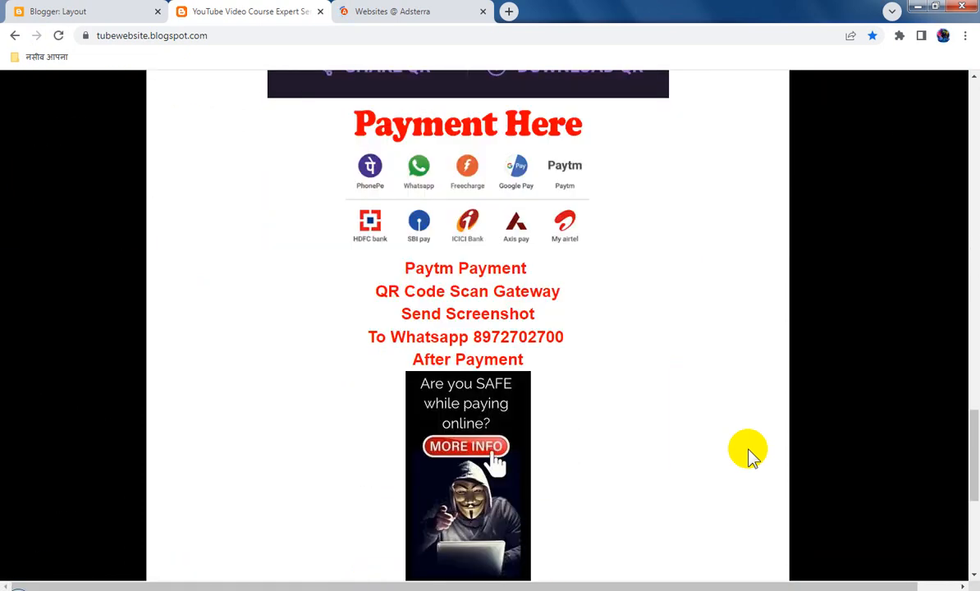
scroll(748, 453, up, 8)
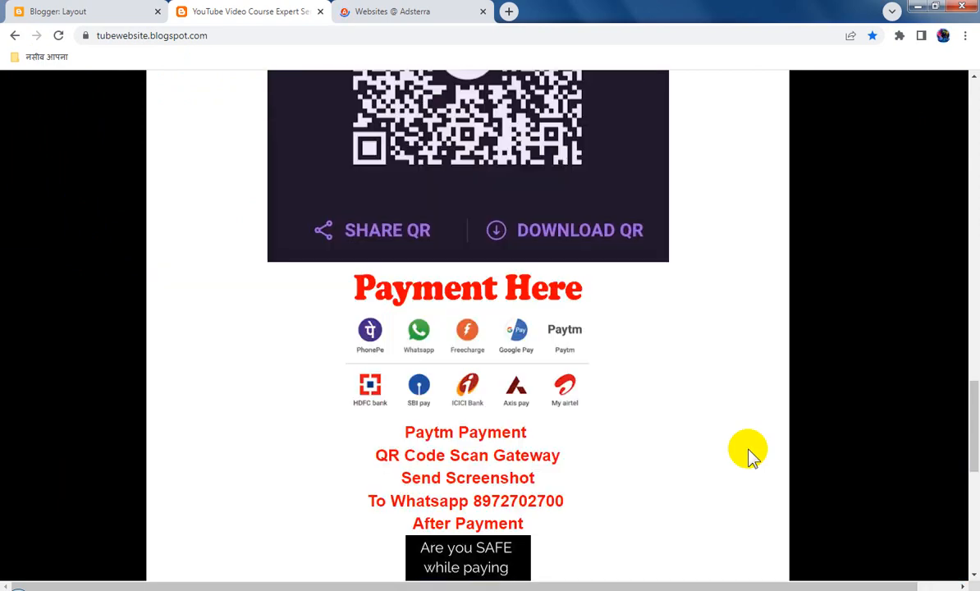
scroll(748, 453, down, 7)
scroll(748, 453, up, 7)
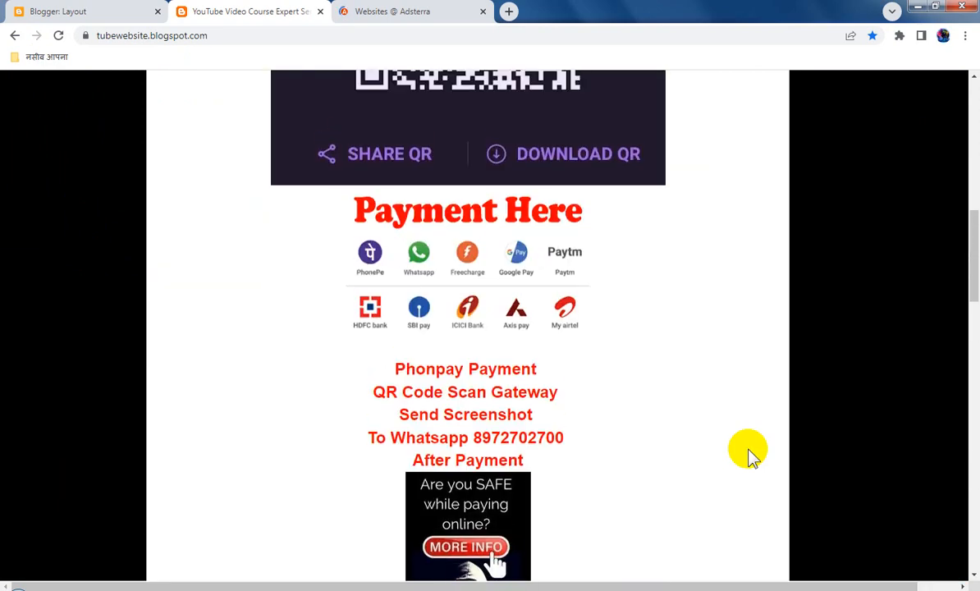
scroll(748, 453, up, 5)
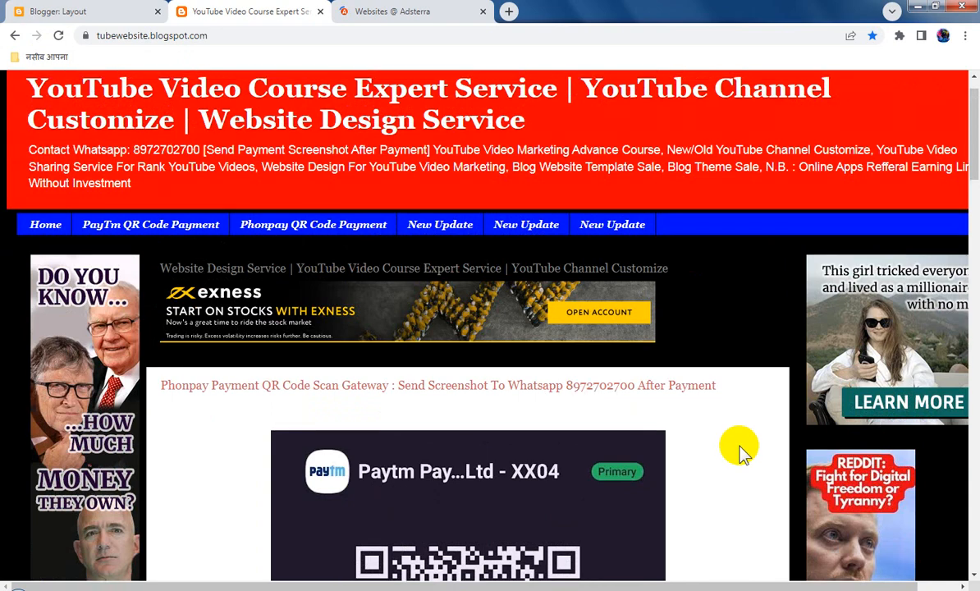
Switch to Adsterra, copy the Banner 160x600 ad code for tubewebsite.blogspot.com and close the code dialog
click(369, 12)
scroll(535, 344, down, 15)
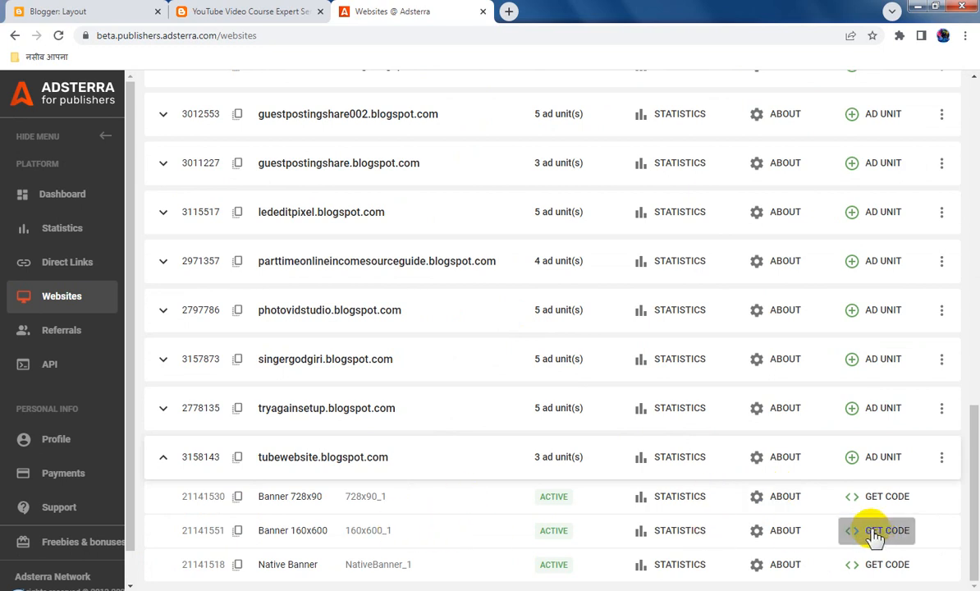
click(876, 534)
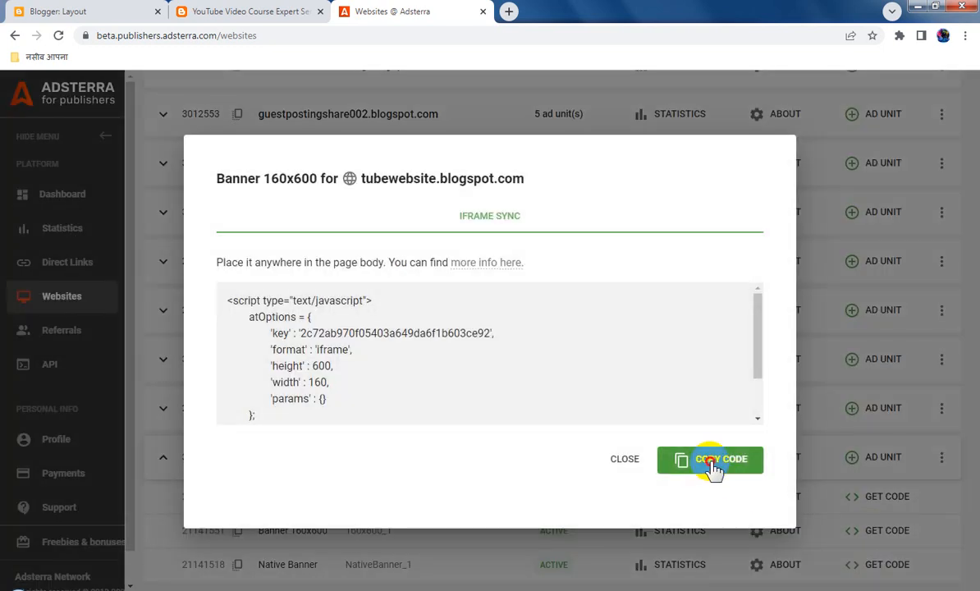
click(715, 469)
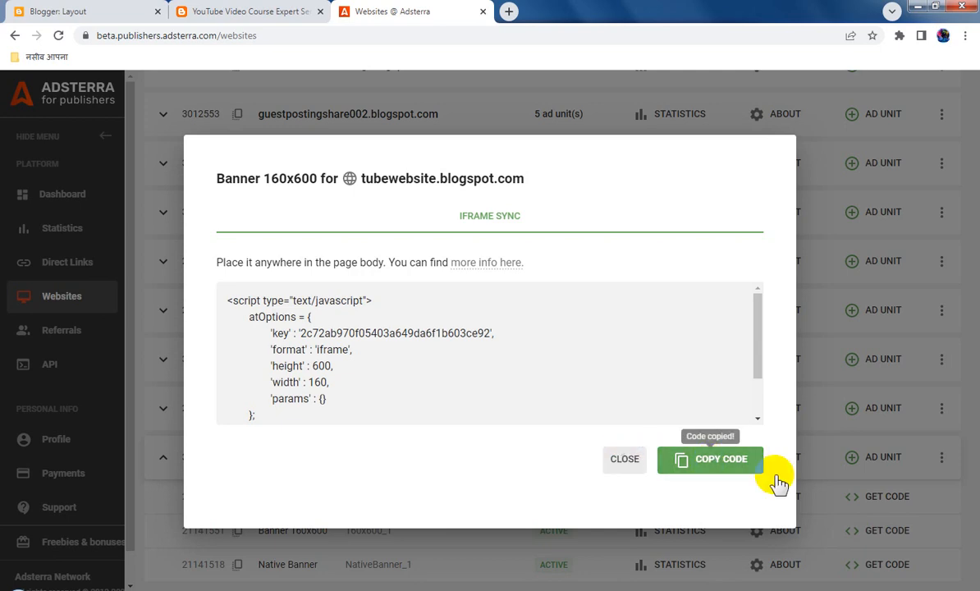
click(874, 463)
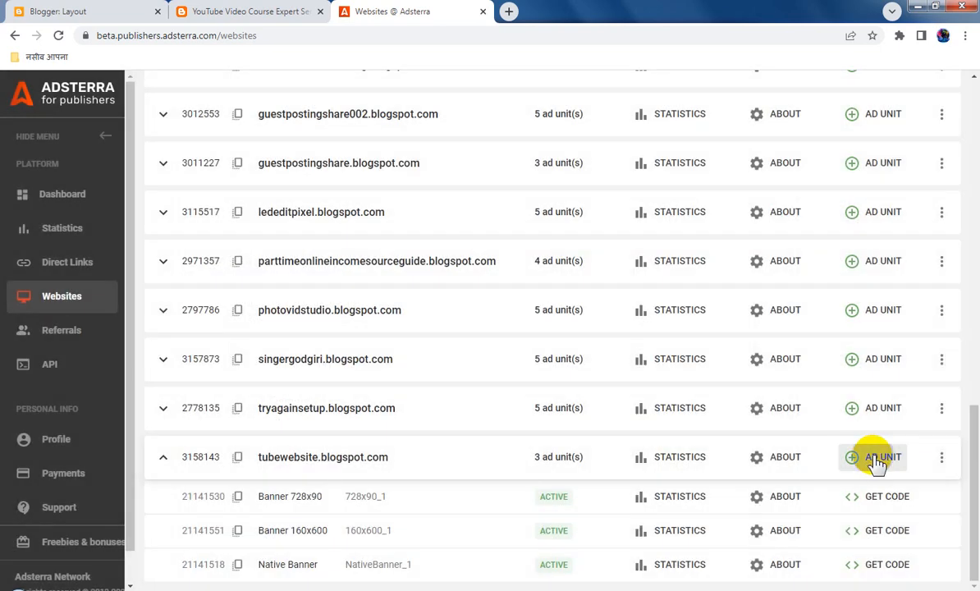
Request a Banner 160x300 ad unit for tubewebsite.blogspot.com and dismiss the submission notice
click(877, 463)
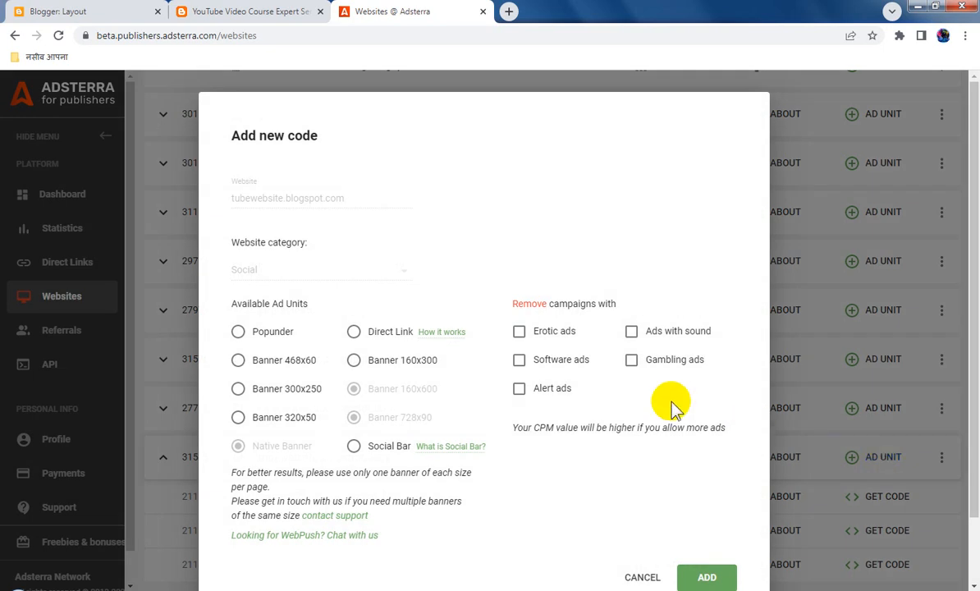
click(353, 361)
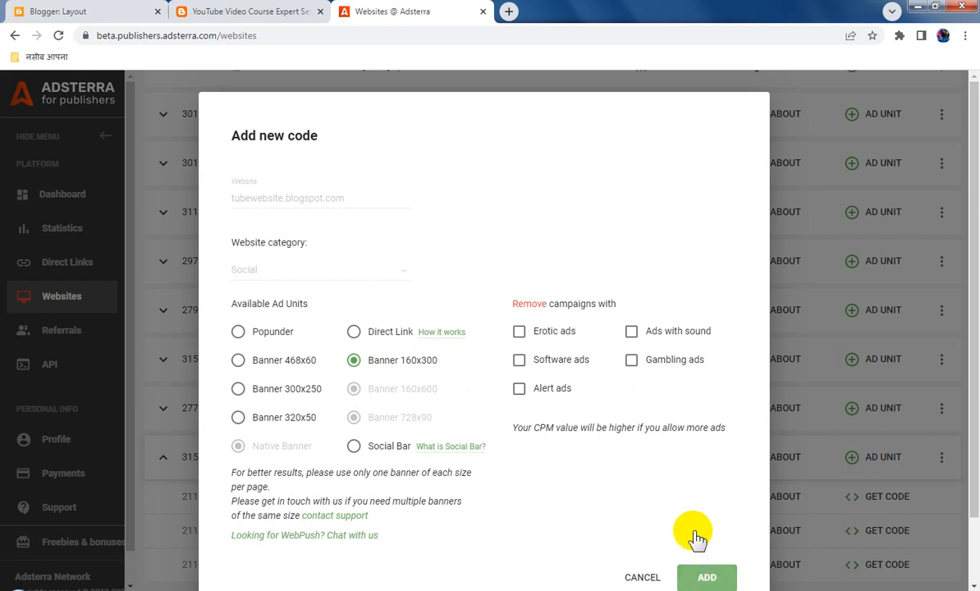
click(702, 575)
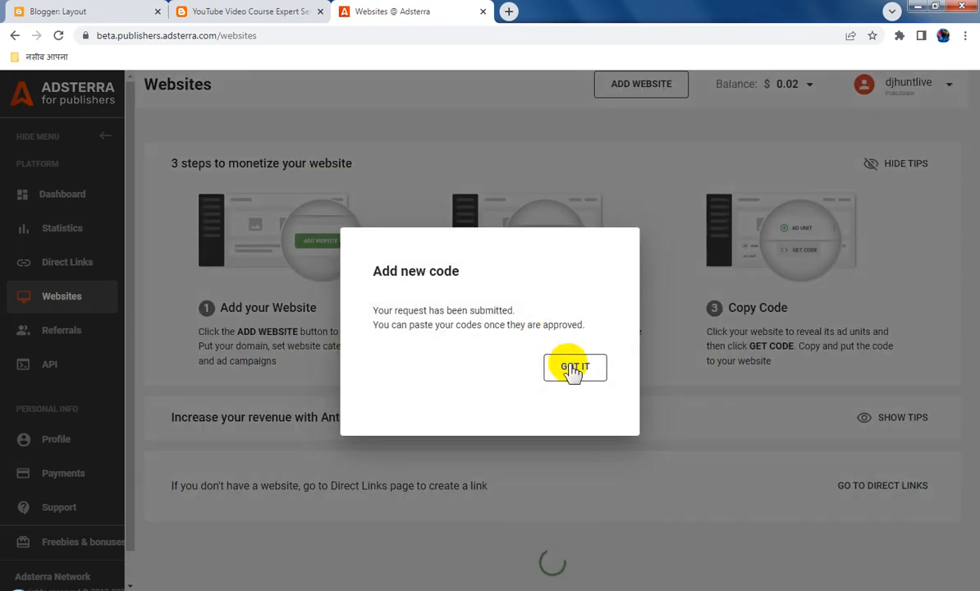
click(573, 366)
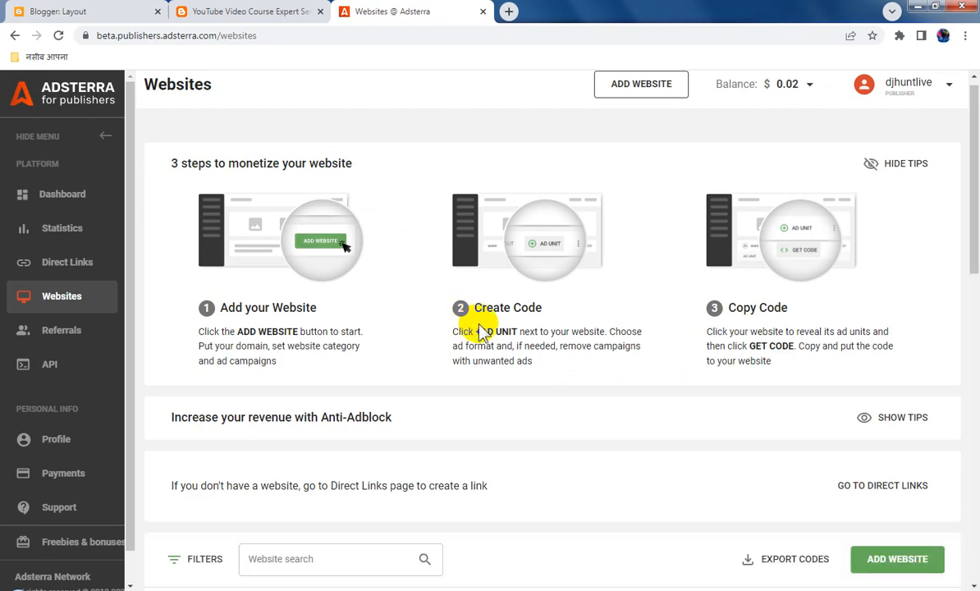
Switch to Blogger, replace the code in the sidebar-left-1 HTML/JavaScript gadget with the copied Banner 160x600 code, and save gadget and layout
click(98, 11)
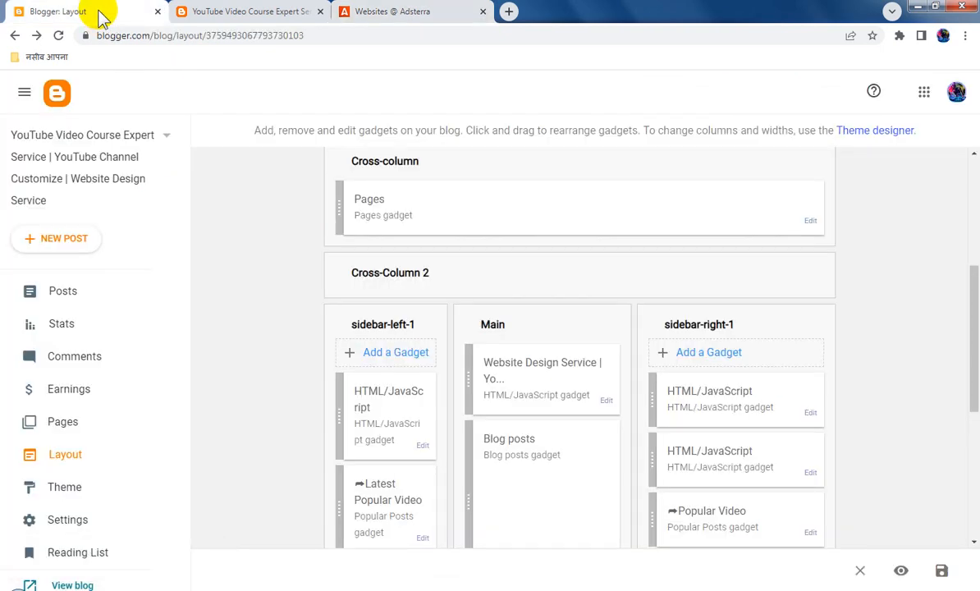
click(422, 445)
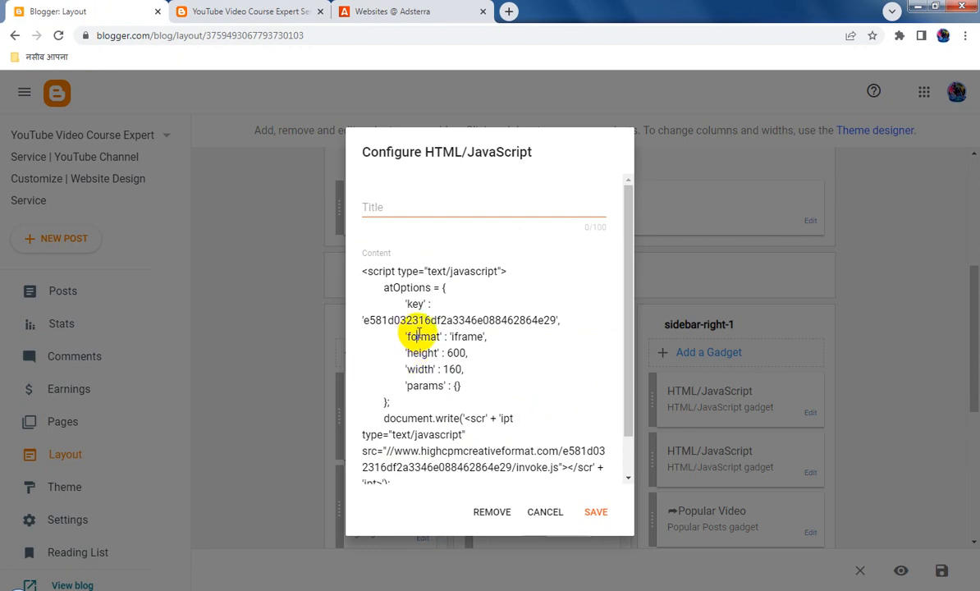
click(427, 329)
key(ctrl+a)
key(ctrl+v)
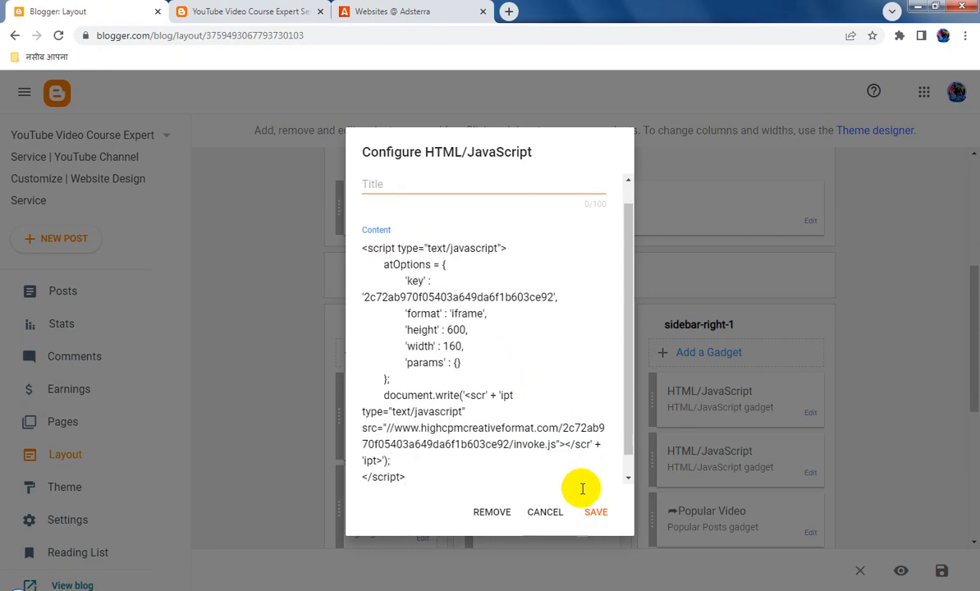
click(596, 513)
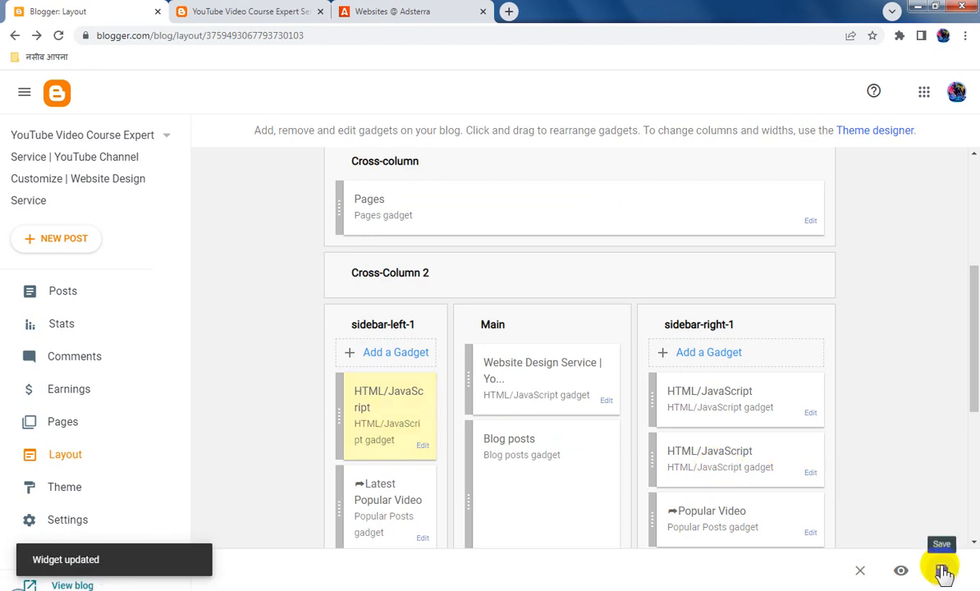
click(942, 570)
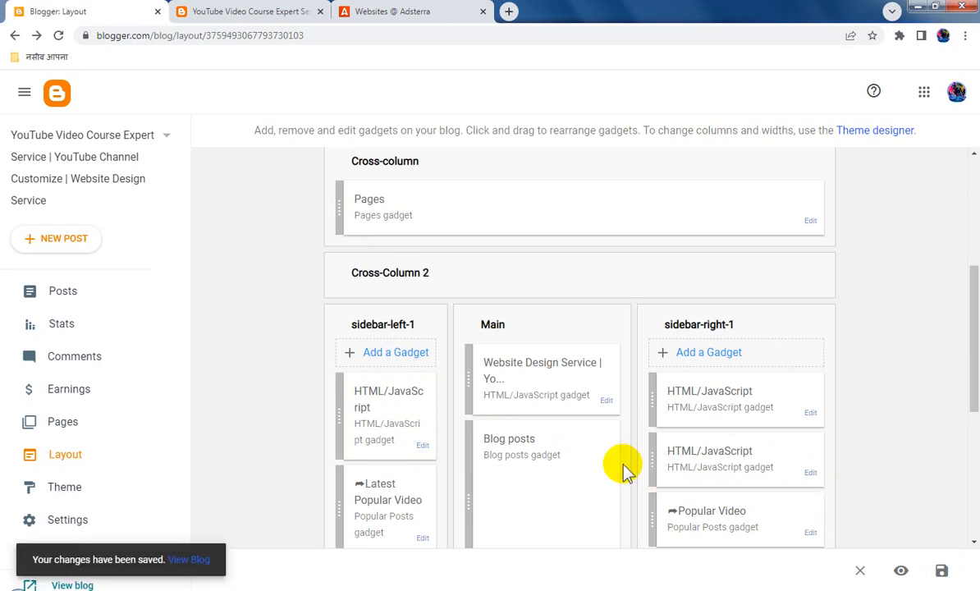
Switch to Adsterra, reload the websites, copy the Banner 160x300 ad code for tubewebsite.blogspot.com and close the code dialog
click(387, 13)
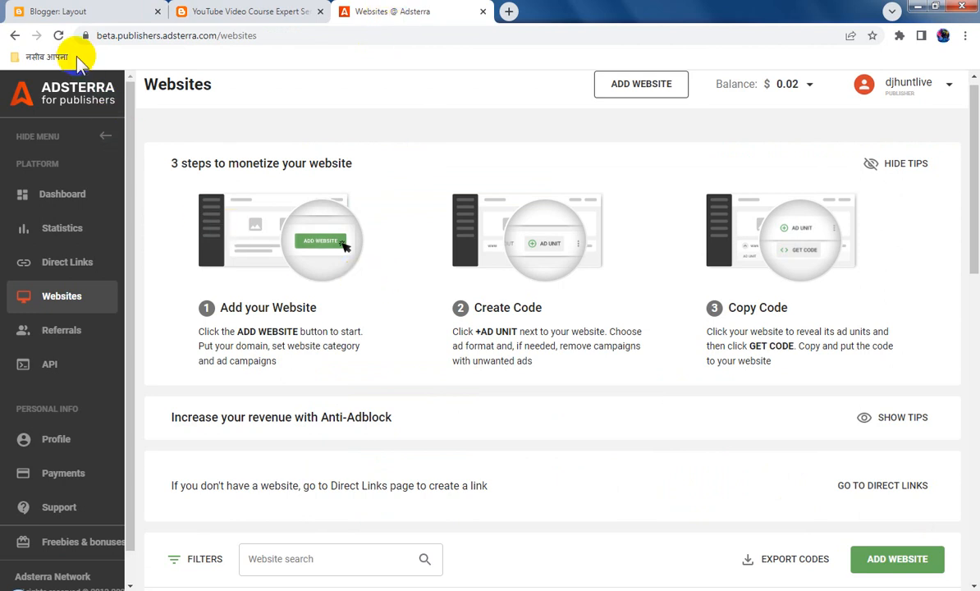
click(58, 35)
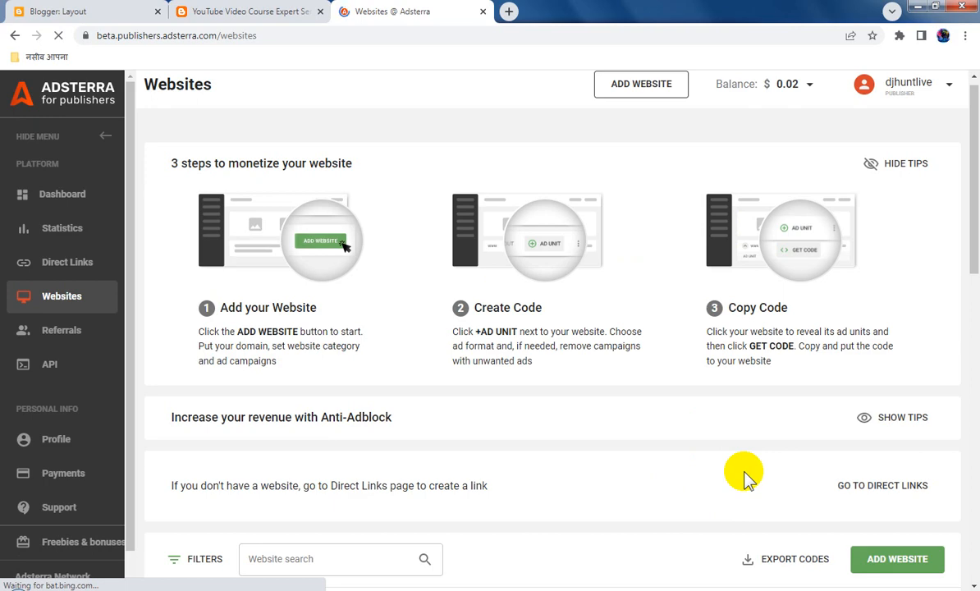
scroll(745, 479, down, 10)
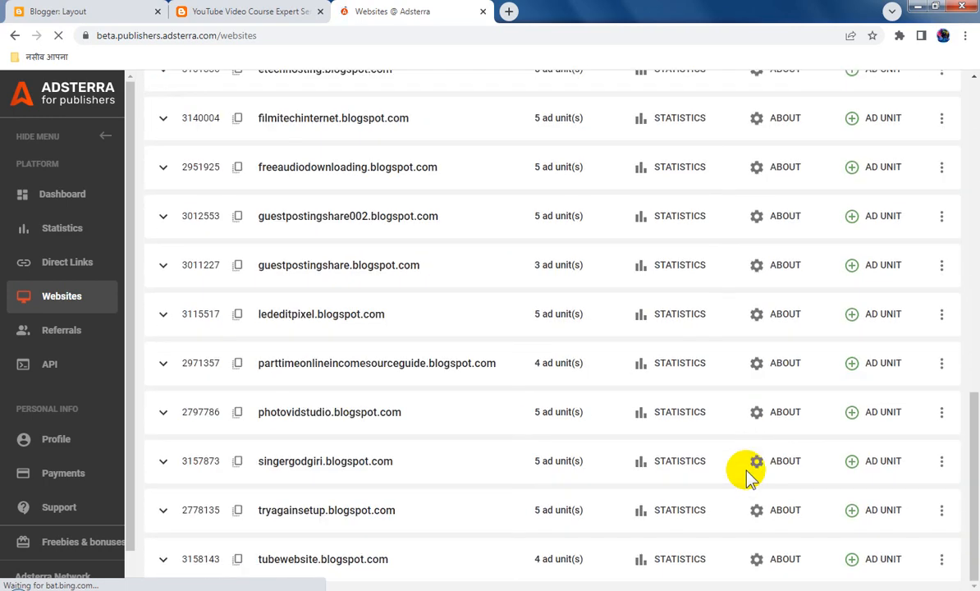
click(164, 561)
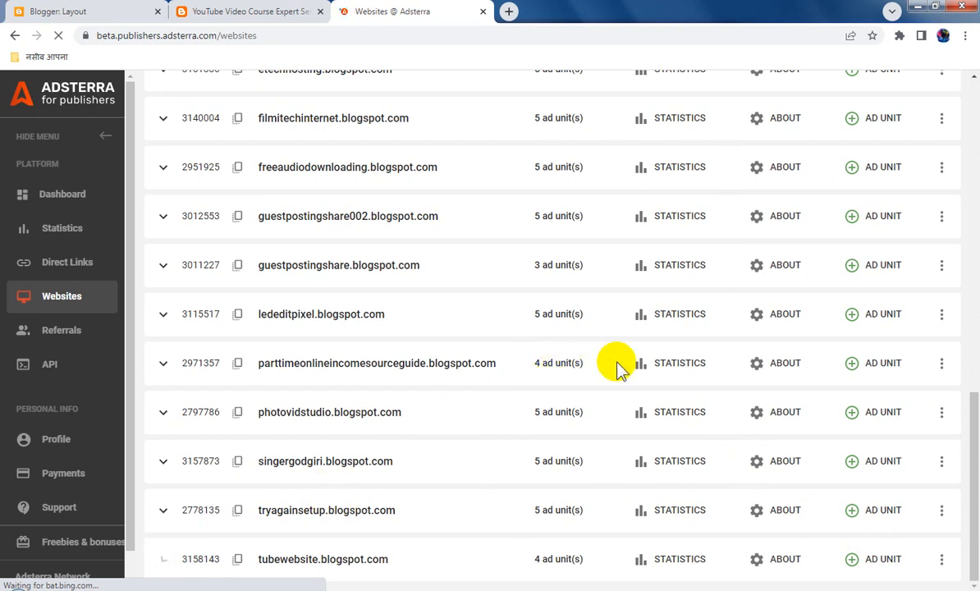
scroll(729, 440, down, 2)
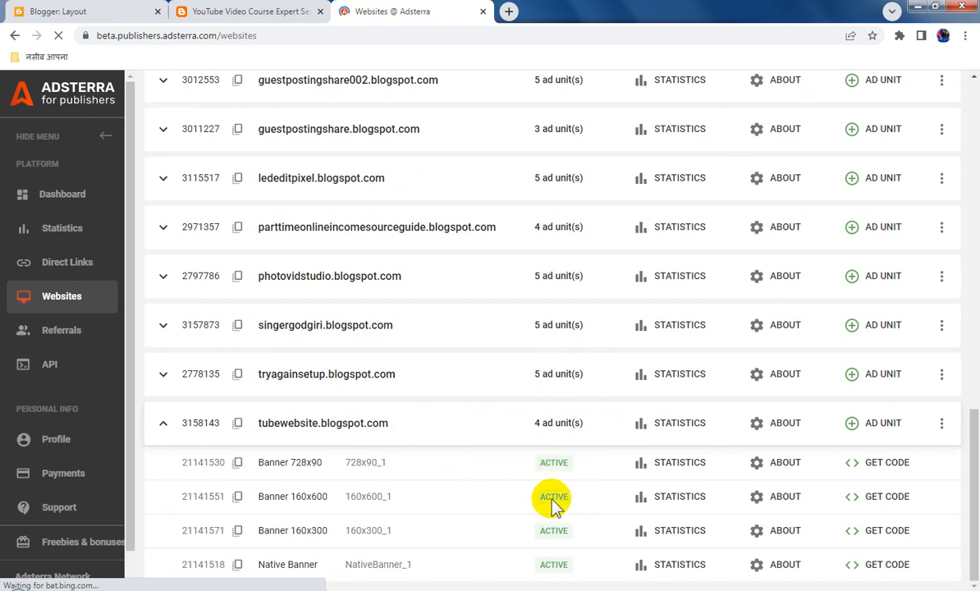
click(881, 532)
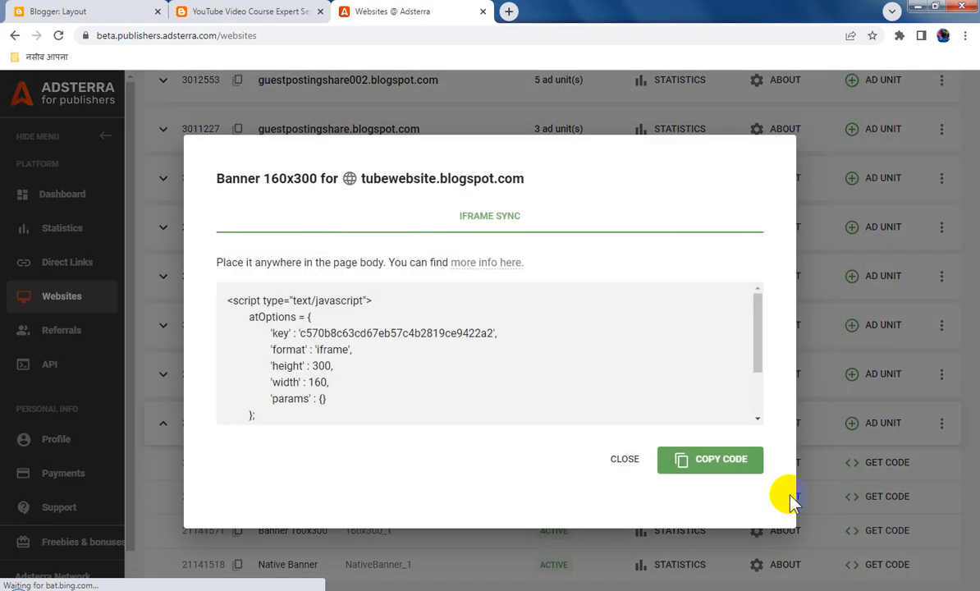
click(725, 463)
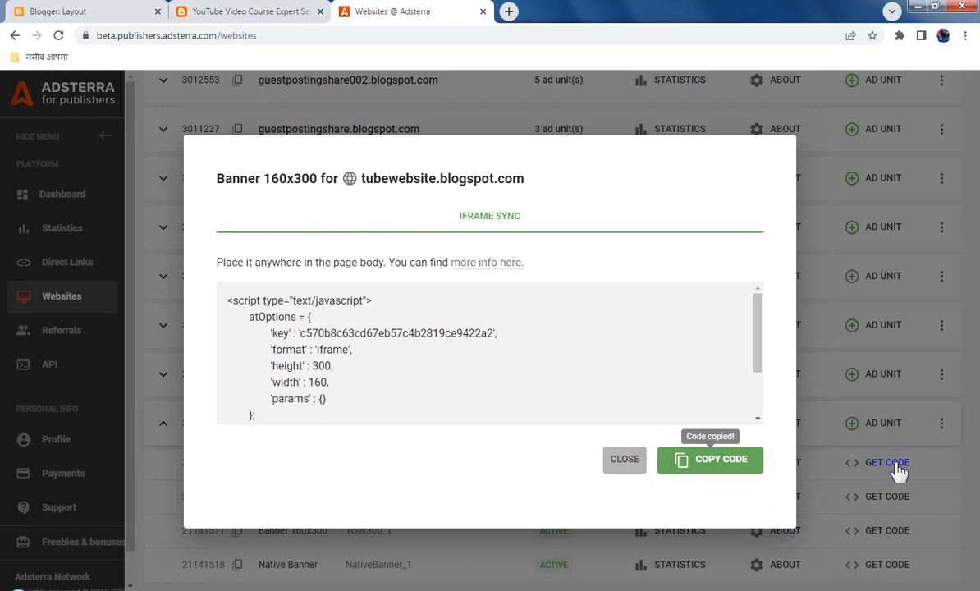
click(874, 425)
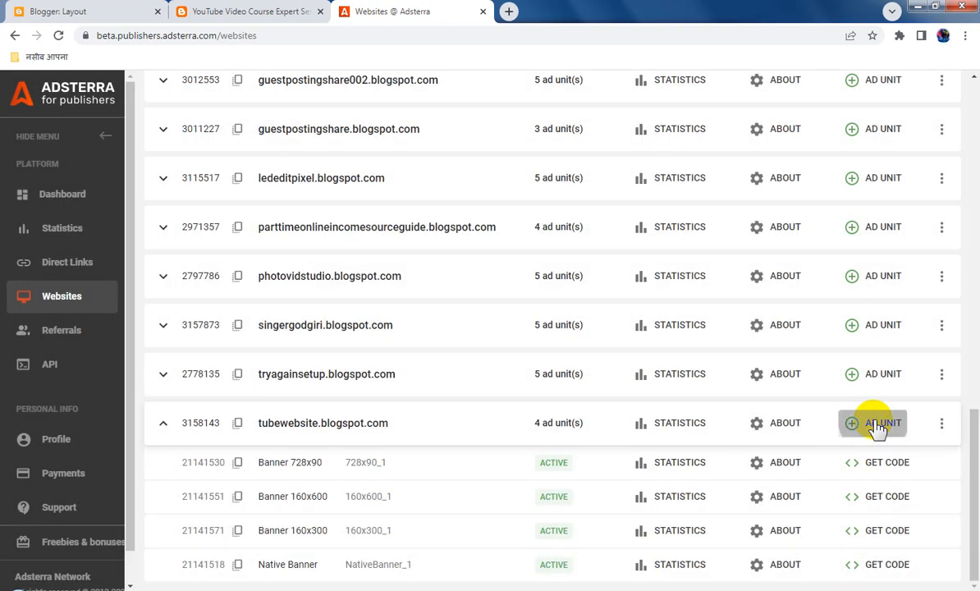
Request a Banner 300x250 ad unit for tubewebsite.blogspot.com and dismiss the submission notice
click(877, 425)
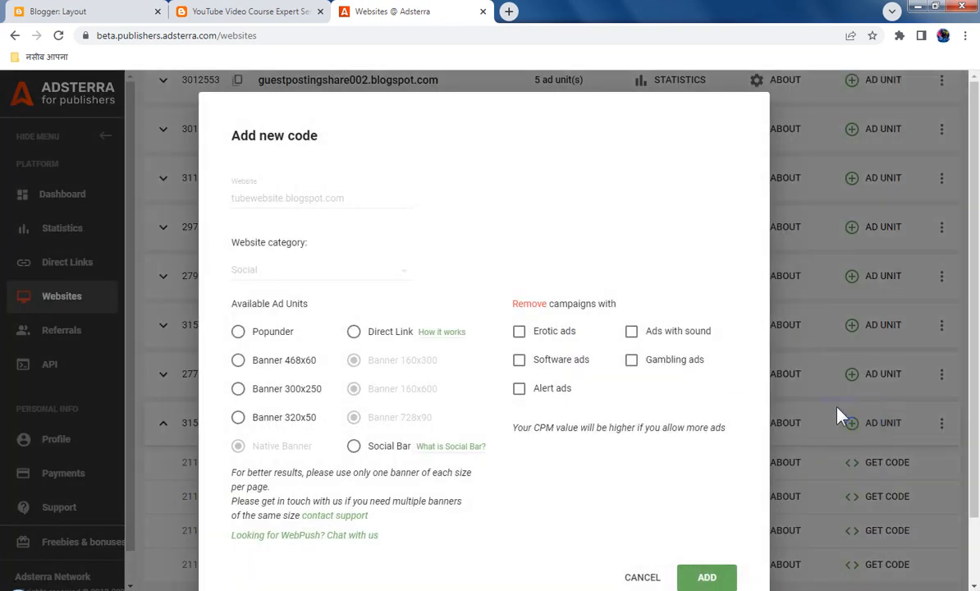
click(238, 390)
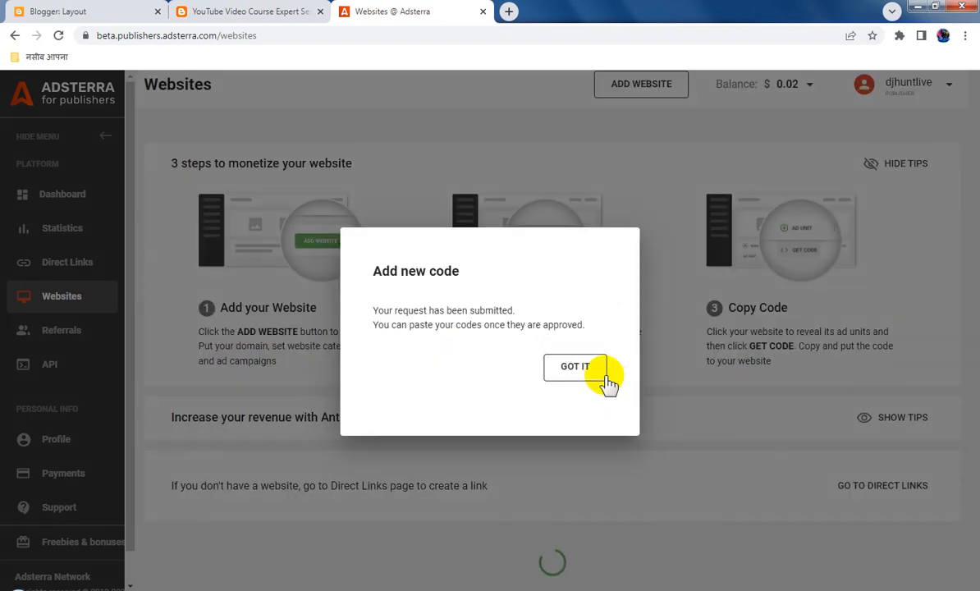
click(577, 368)
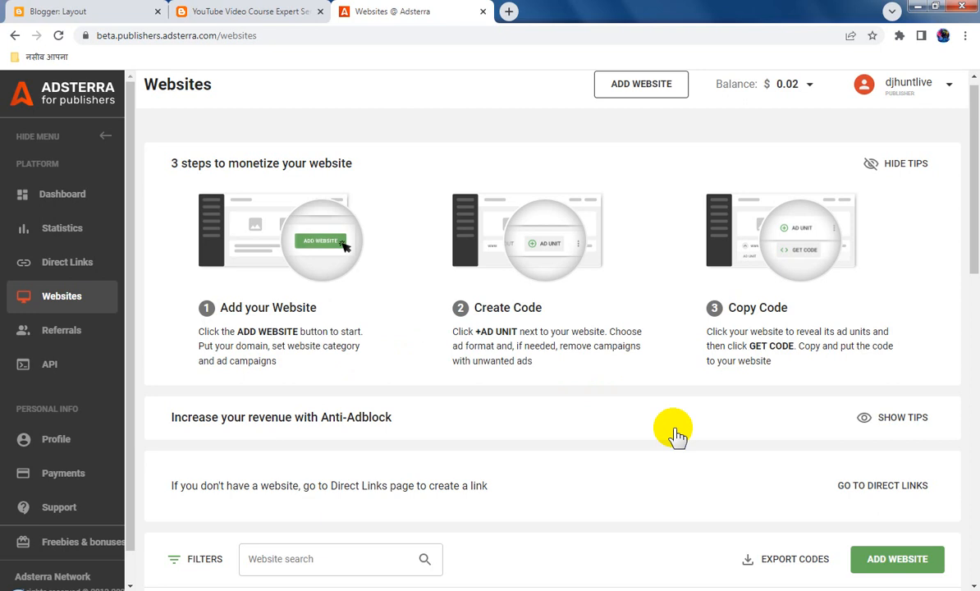
Switch to Blogger, replace the code in the second sidebar-right-1 HTML/JavaScript gadget with the copied Banner 160x300 code, and save gadget and layout
click(96, 9)
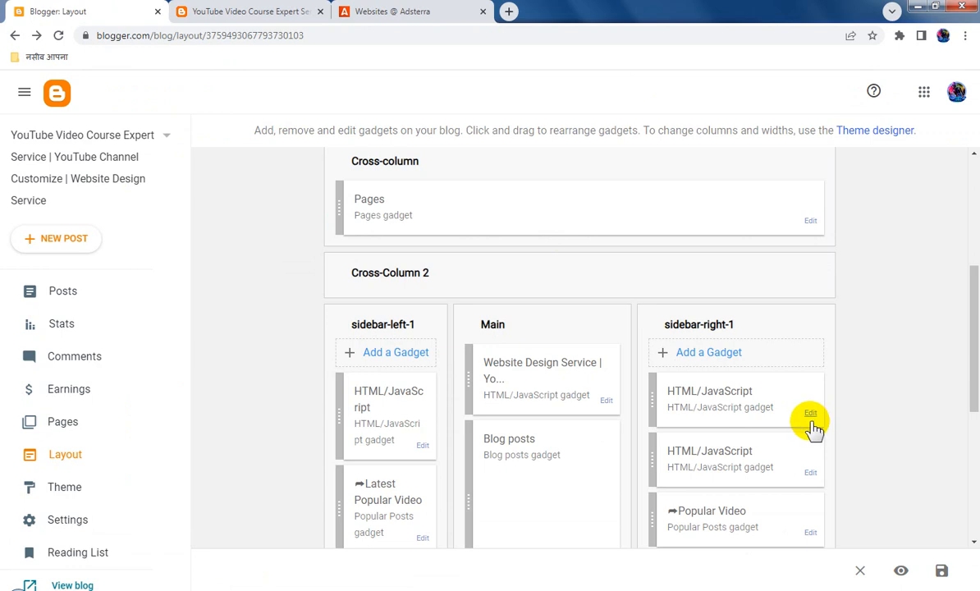
click(811, 475)
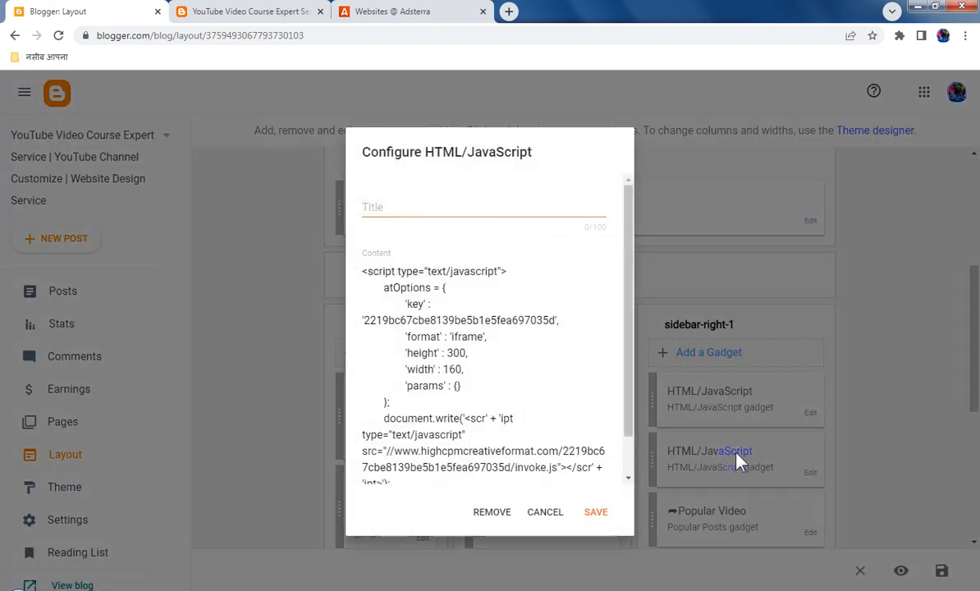
key(ctrl+a)
text(<script type="text/javascript"> 	atOptions = { 		'key' : 'c570b8c63cd67eb57c4b2819ce9422a2', 		'format' : 'iframe', 		'height' : 300, 		'width' : 160, 		'params' : {} 	}; 	document.write('<scr' + 'ipt type="text/javascript" src="//www.highcpmcreativeformat.com/c570b8c63cd67eb57c4b2819ce9422a2/invoke.js"></scr' + 'ipt>'); </script>)
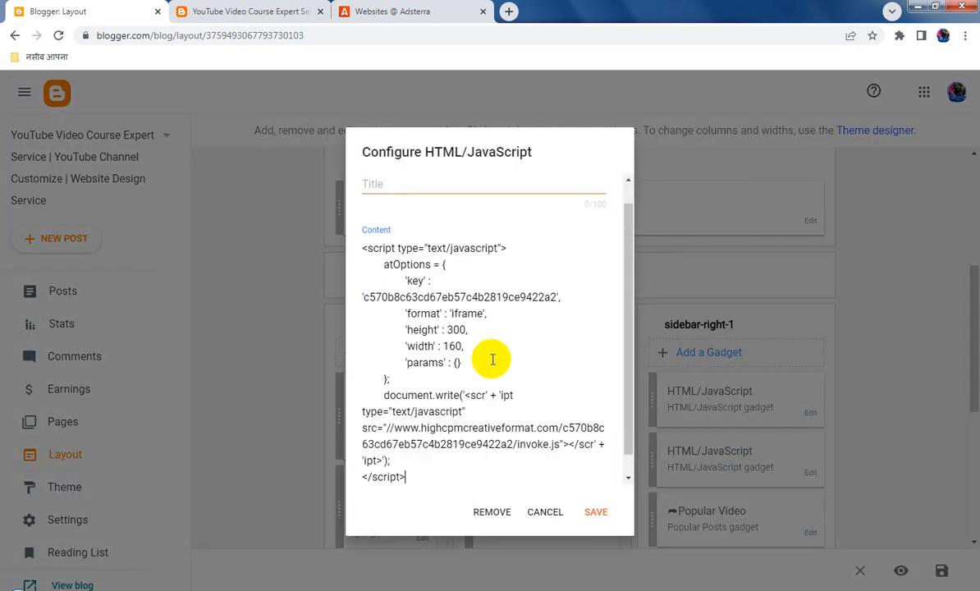
click(598, 512)
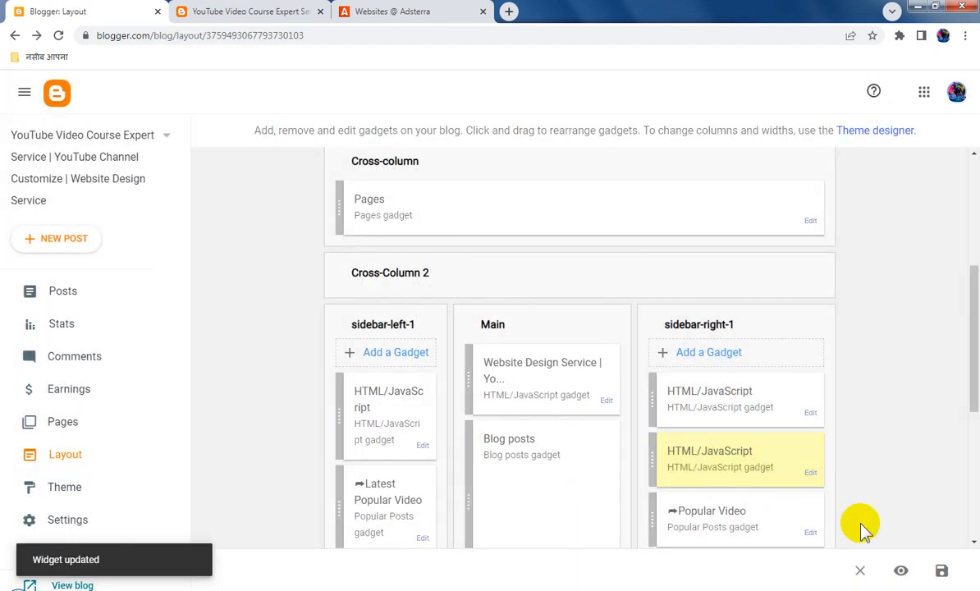
click(941, 572)
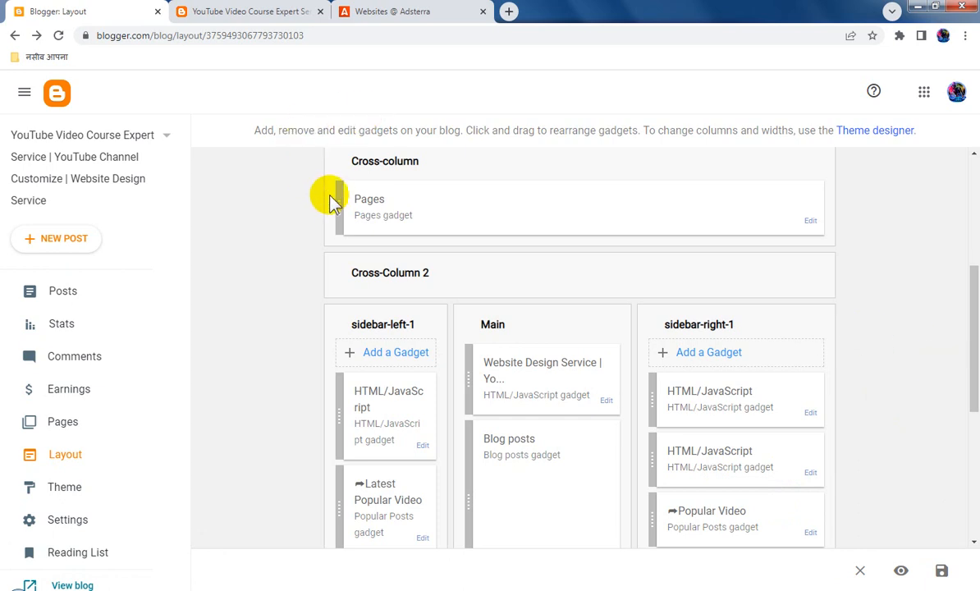
Switch to Adsterra, reload the websites and copy the Banner 300x250 ad code for tubewebsite.blogspot.com
click(372, 11)
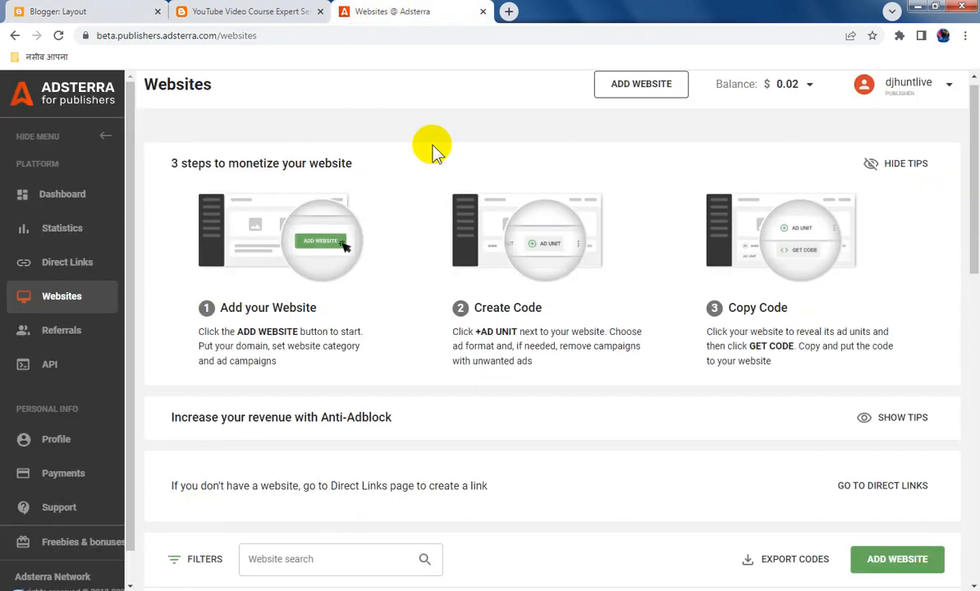
click(59, 35)
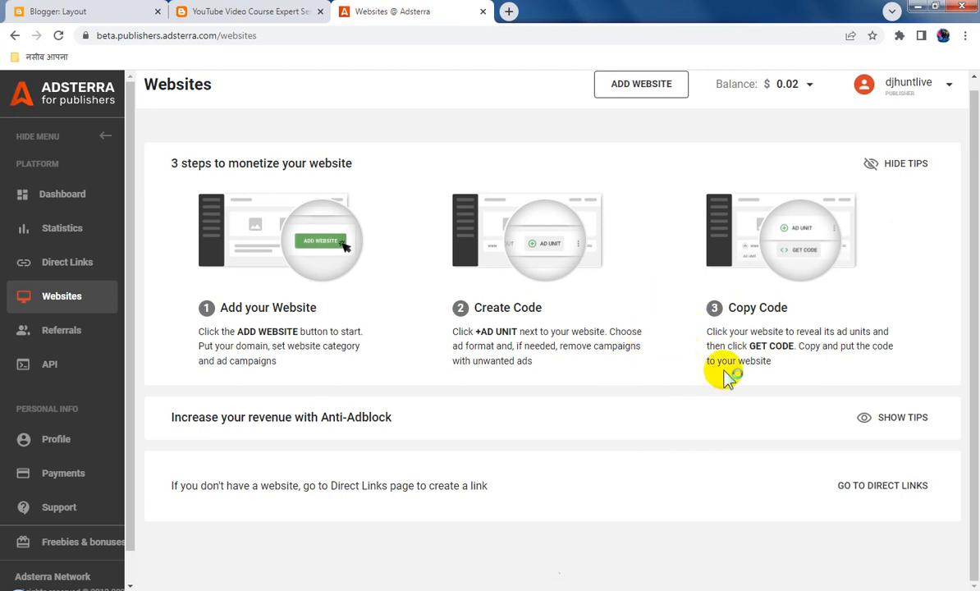
scroll(728, 379, down, 6)
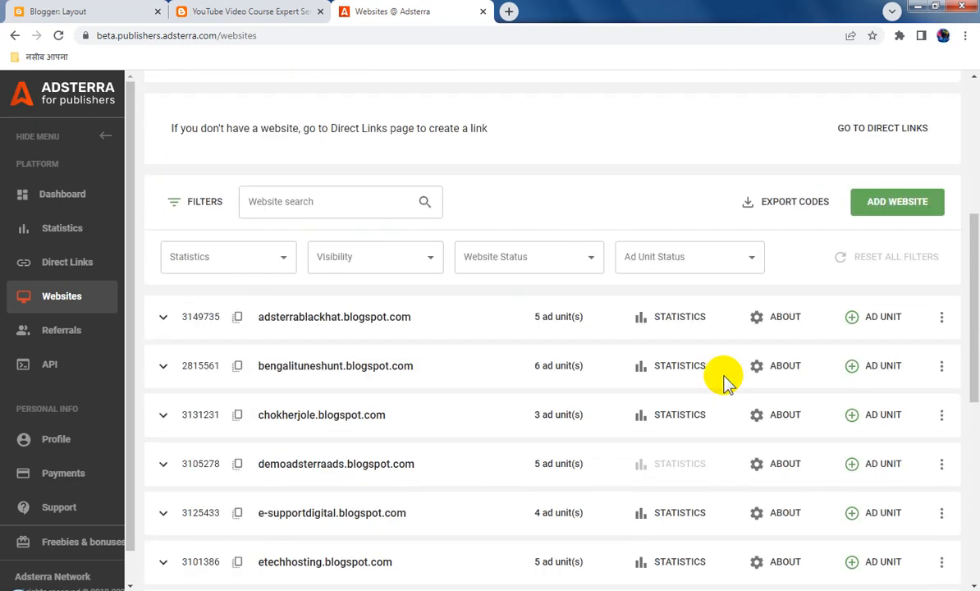
scroll(724, 379, down, 5)
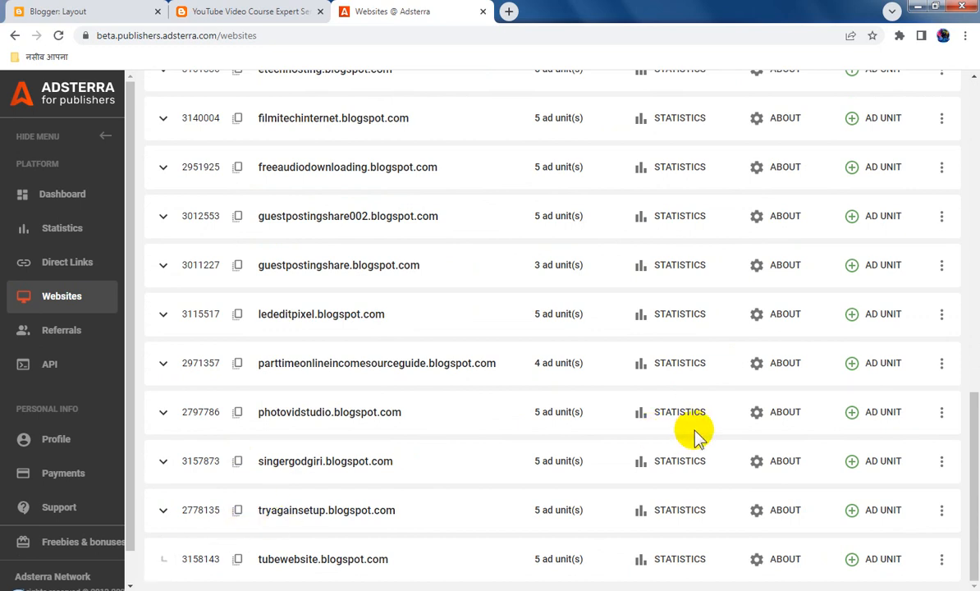
scroll(696, 434, down, 2)
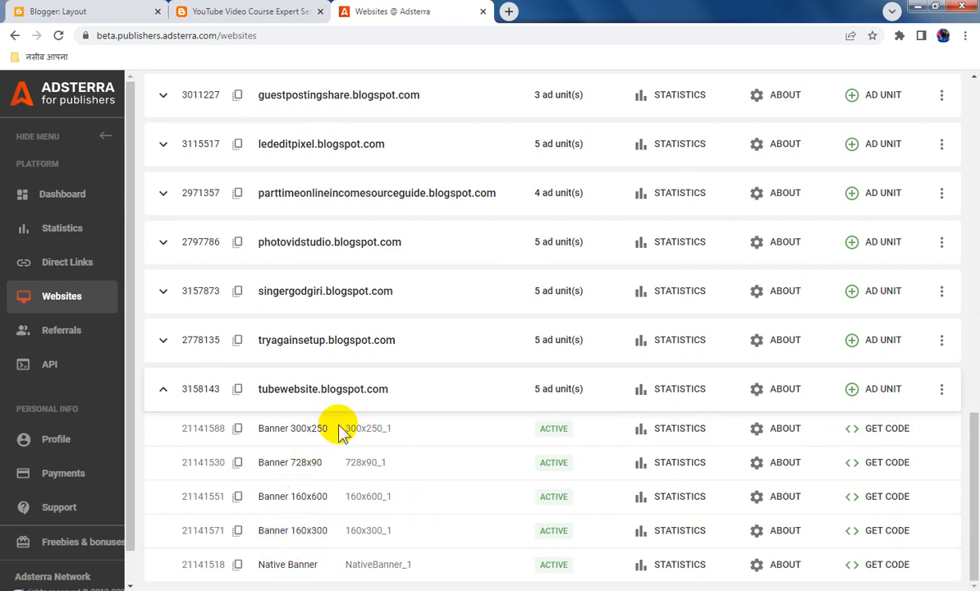
click(892, 435)
click(720, 463)
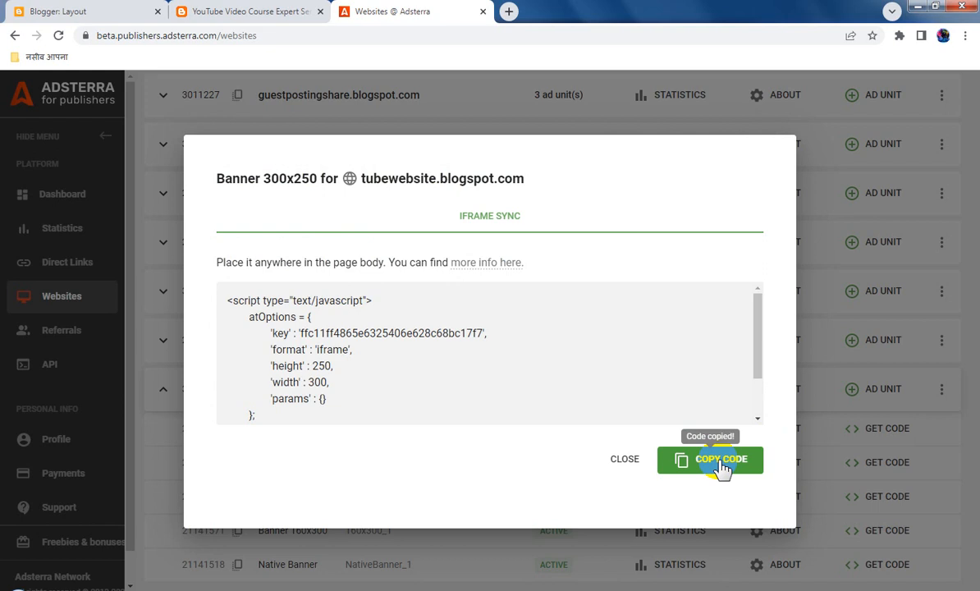
Switch to Blogger, replace the code in the first sidebar-right-1 HTML/JavaScript gadget with the copied Banner 300x250 code, and save gadget and layout
click(87, 12)
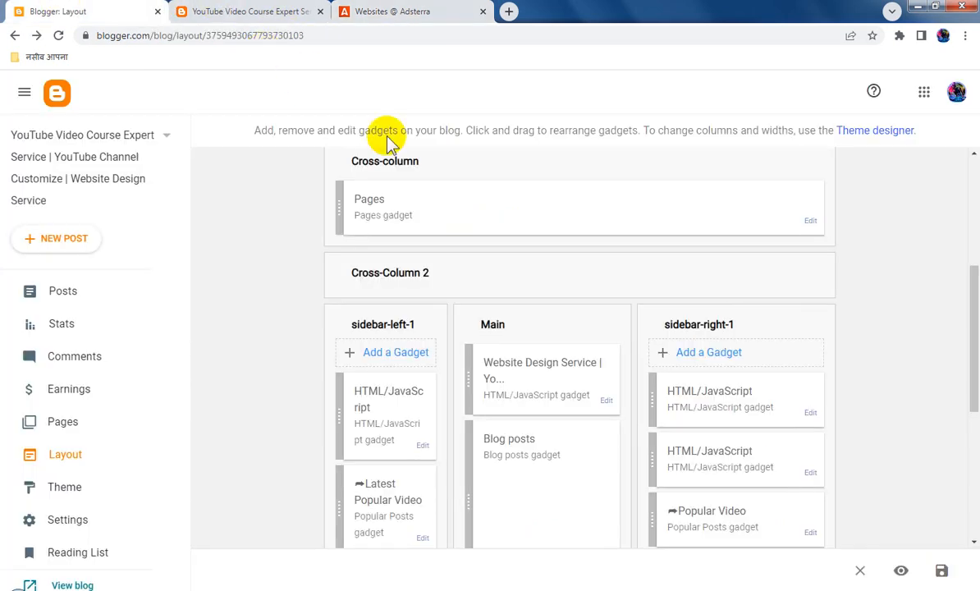
click(811, 414)
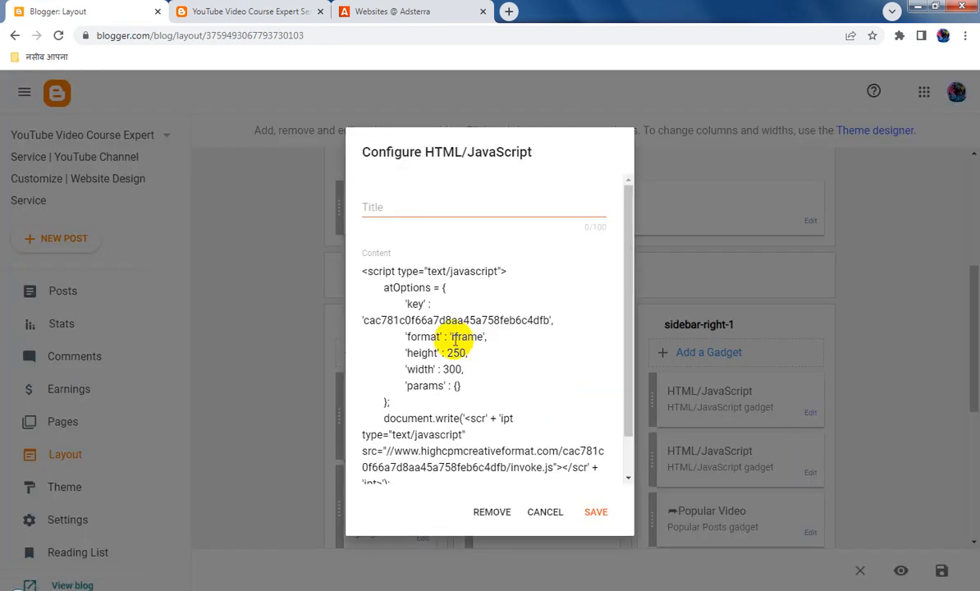
click(469, 333)
key(ctrl+a)
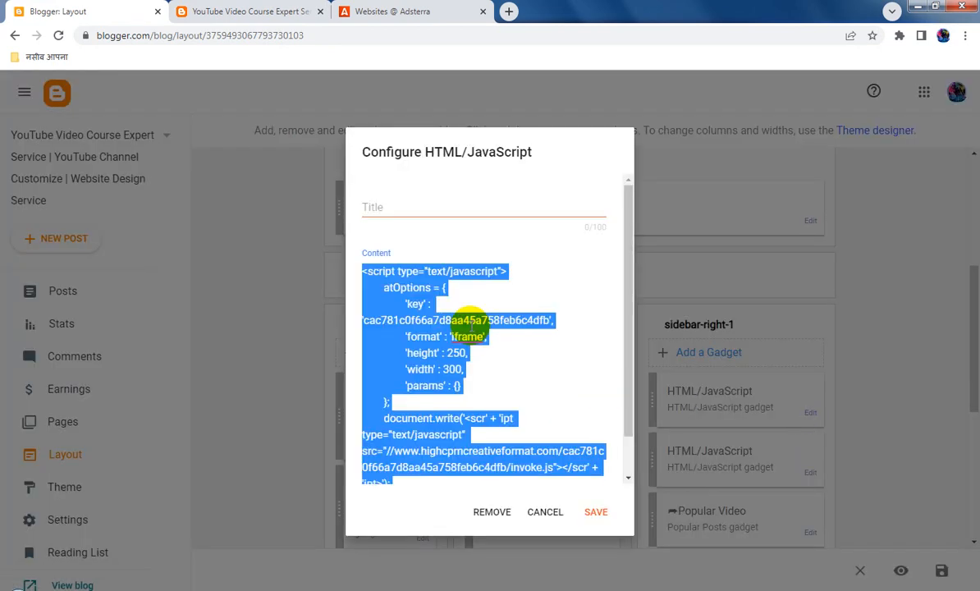
key(ctrl+v)
click(595, 512)
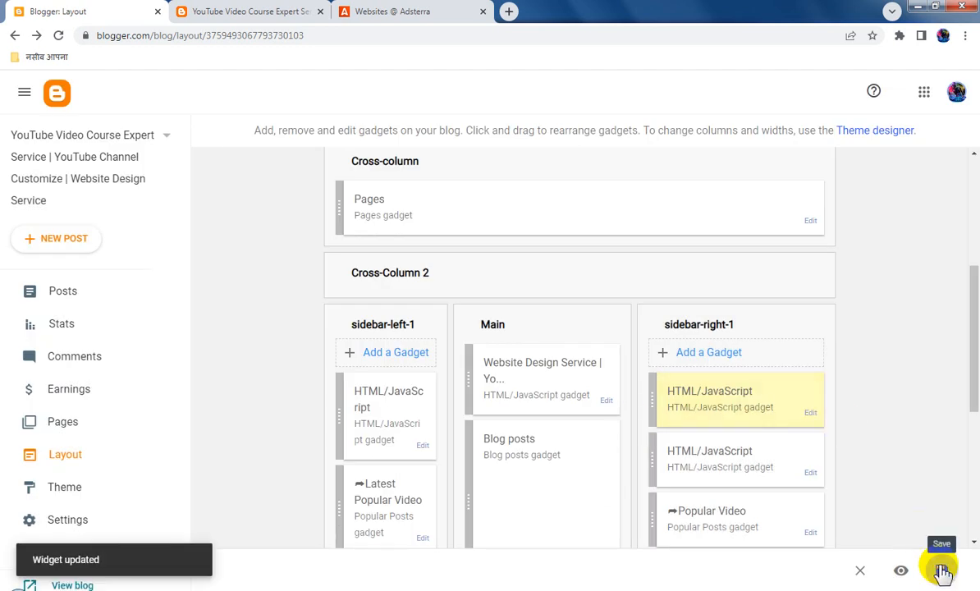
click(941, 571)
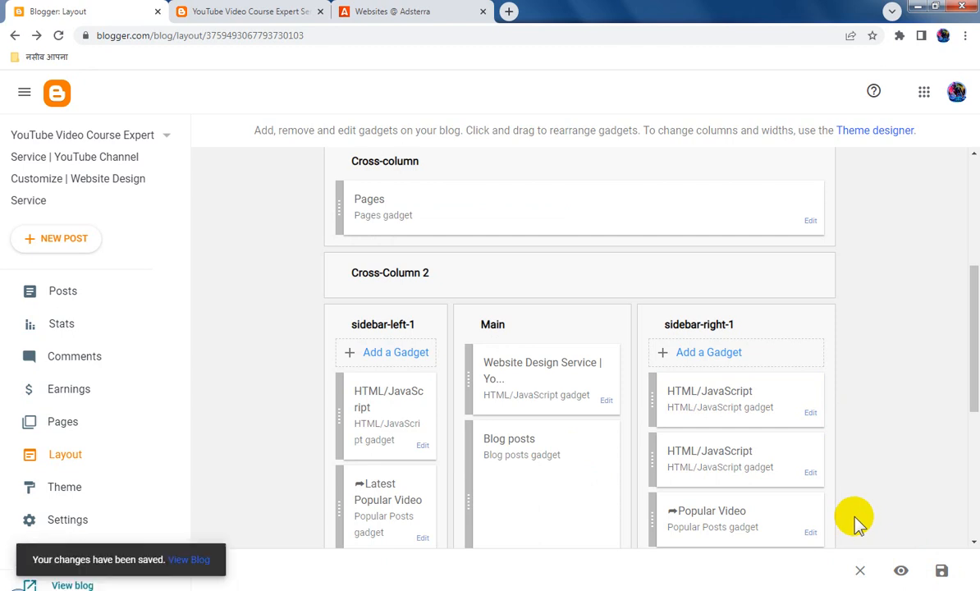
Close the Banner 300x250 code dialog in Adsterra, then reload the live tubewebsite.blogspot.com page to check the placed ads
click(400, 12)
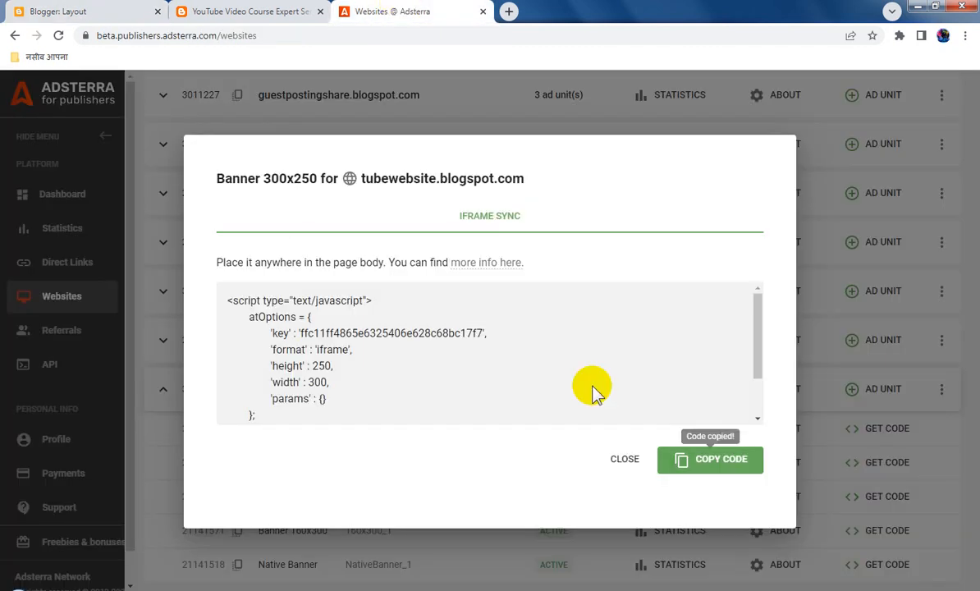
click(628, 464)
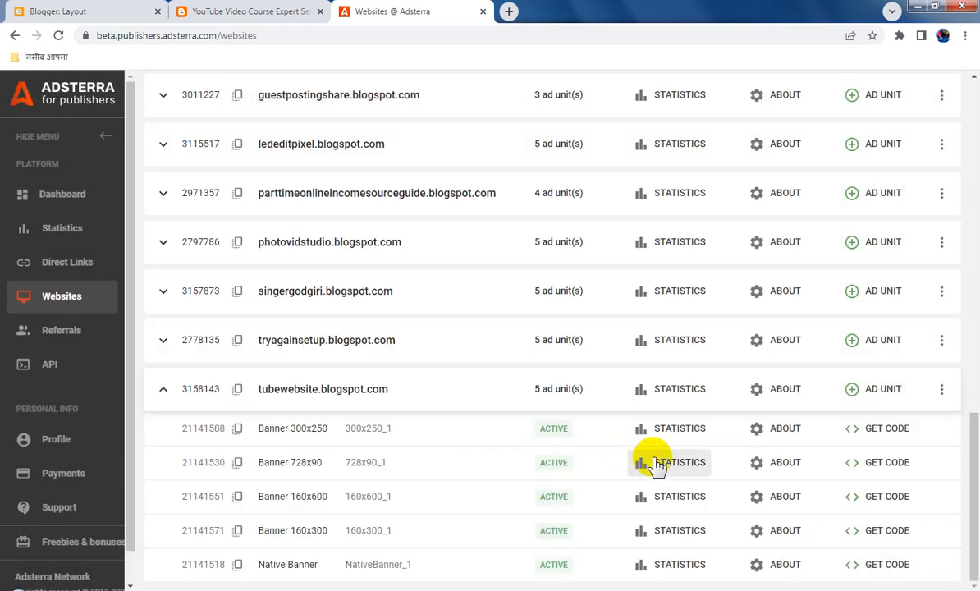
click(234, 11)
click(61, 36)
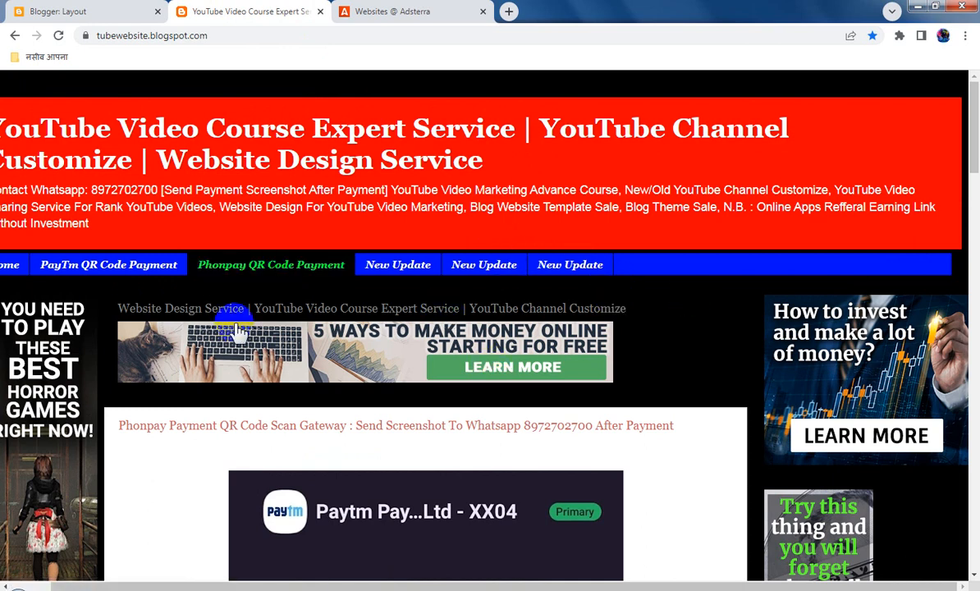
drag(193, 580, 157, 579)
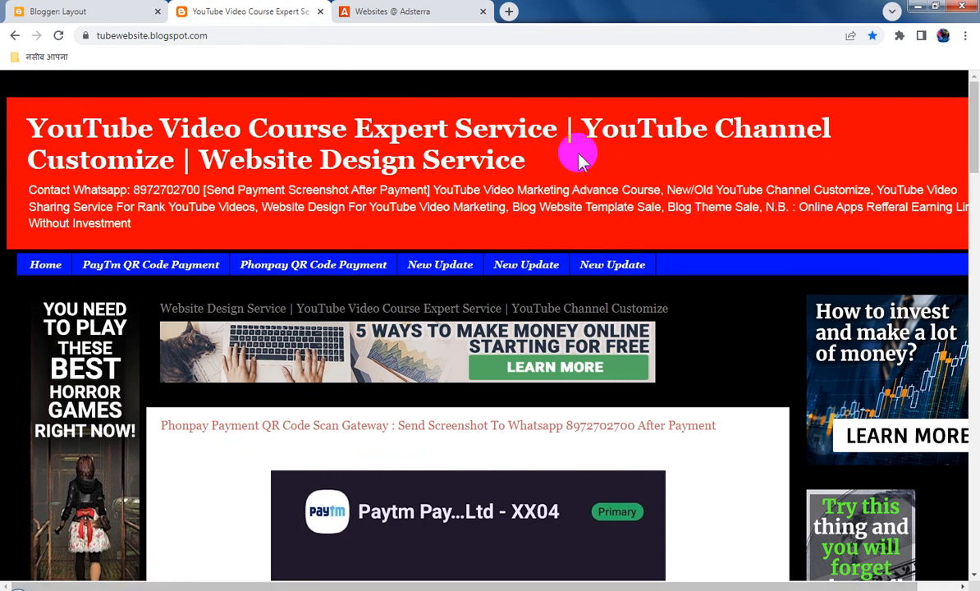